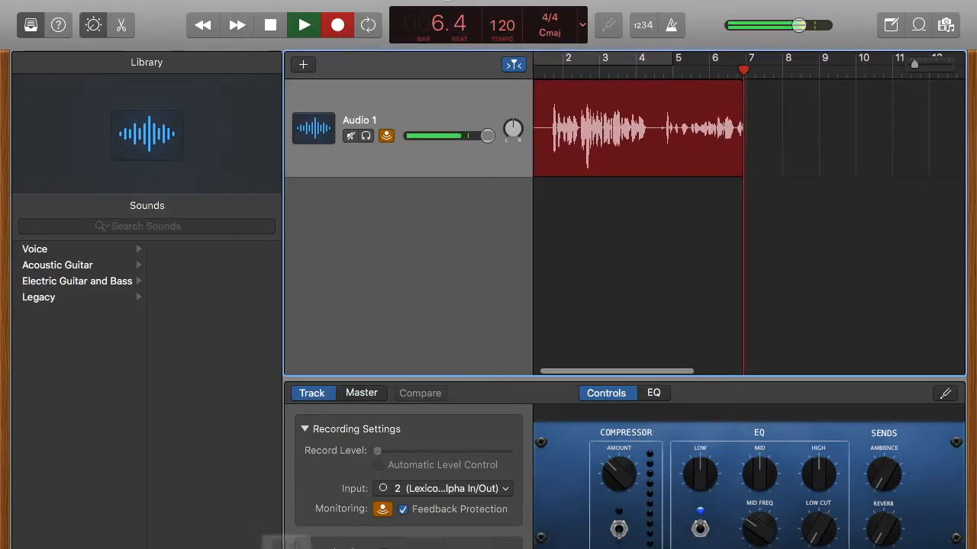
Step: Switch to Safari and open the shared spreadsheet link in the "TEST google sheets" email
{"action": "mouse_move", "coordinate": [286, 545]}
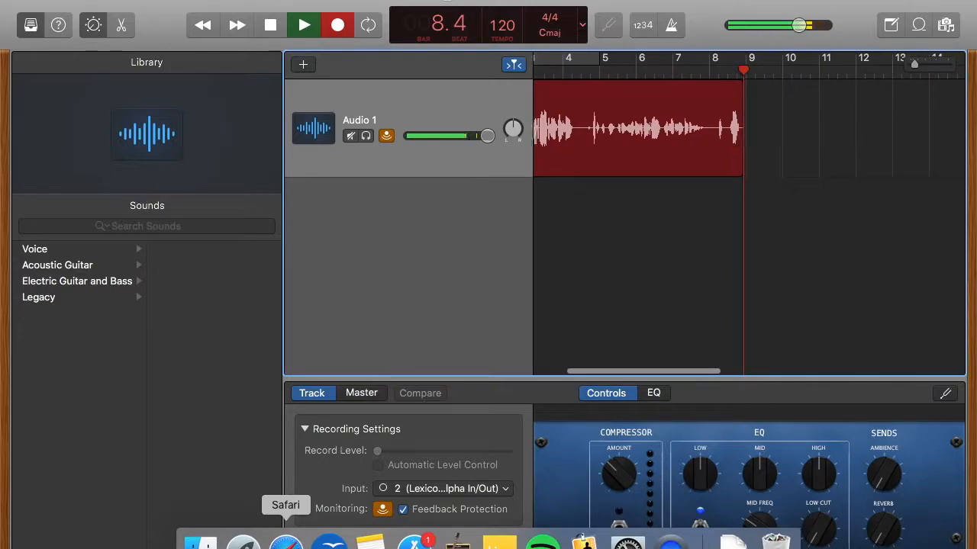
{"action": "left_click", "coordinate": [286, 544]}
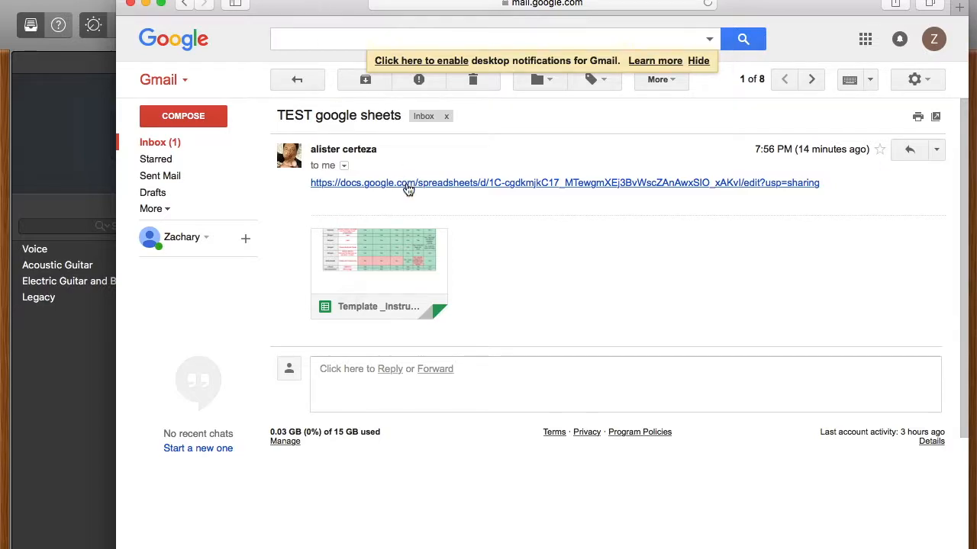
{"action": "left_click", "coordinate": [409, 188]}
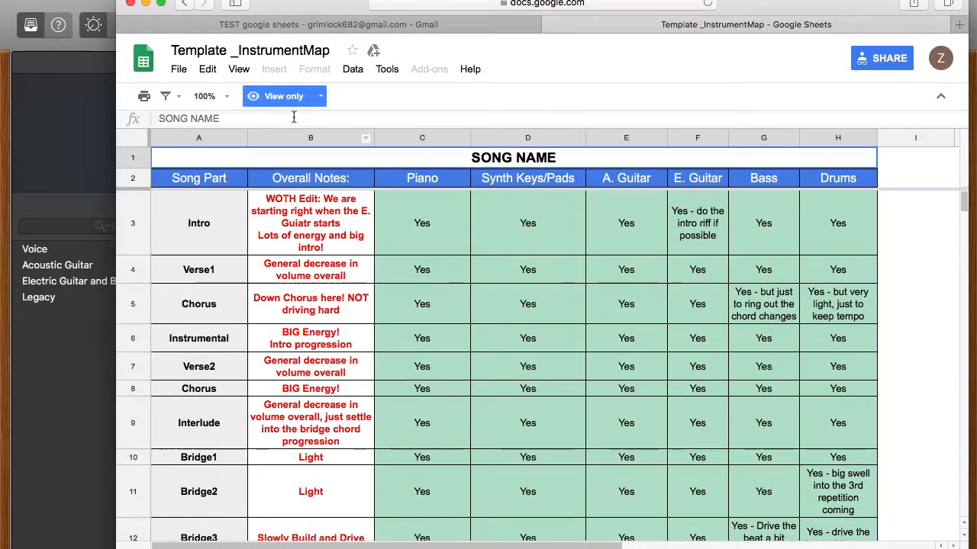
Step: Make a copy of the view-only spreadsheet in My Drive, named "Template _InstrumentMap"
{"action": "left_click", "coordinate": [183, 71]}
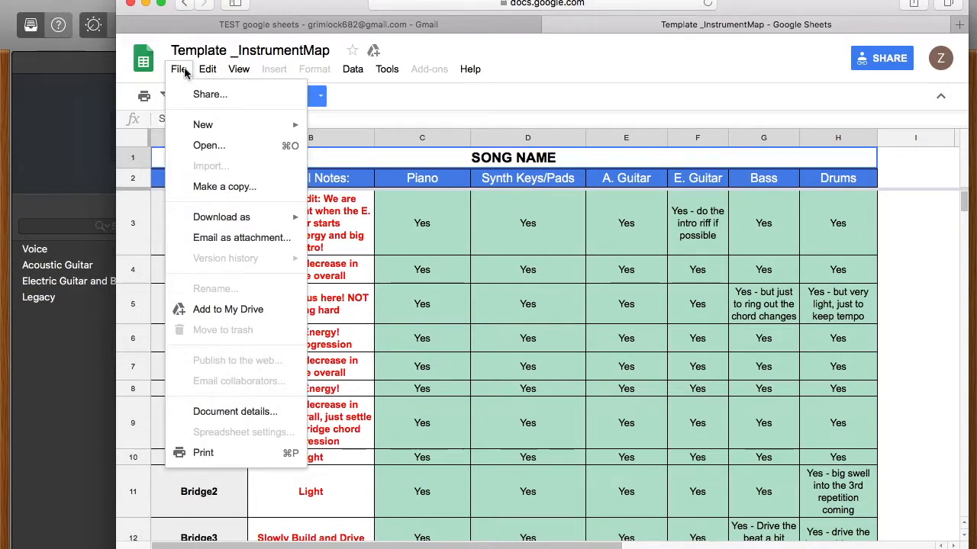
{"action": "left_click", "coordinate": [218, 190]}
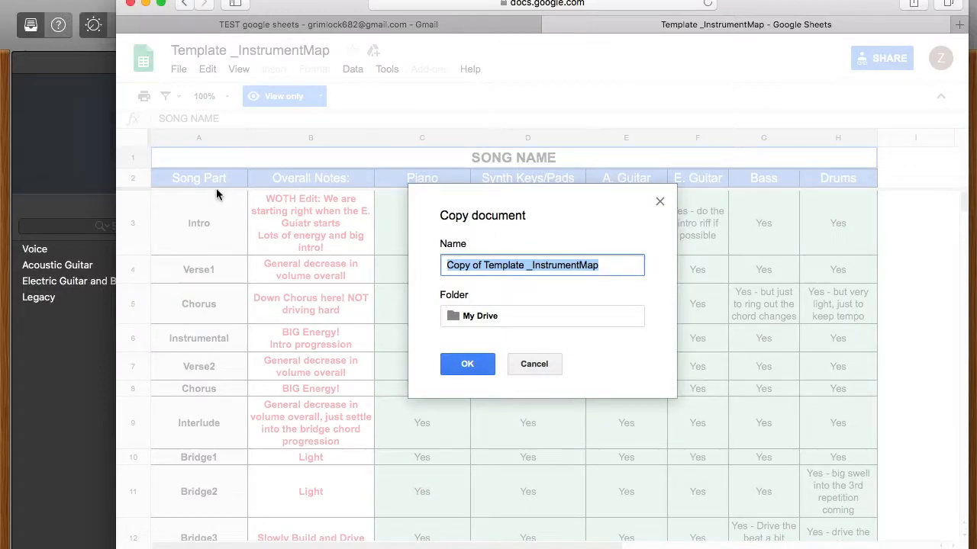
{"action": "left_click", "coordinate": [524, 265]}
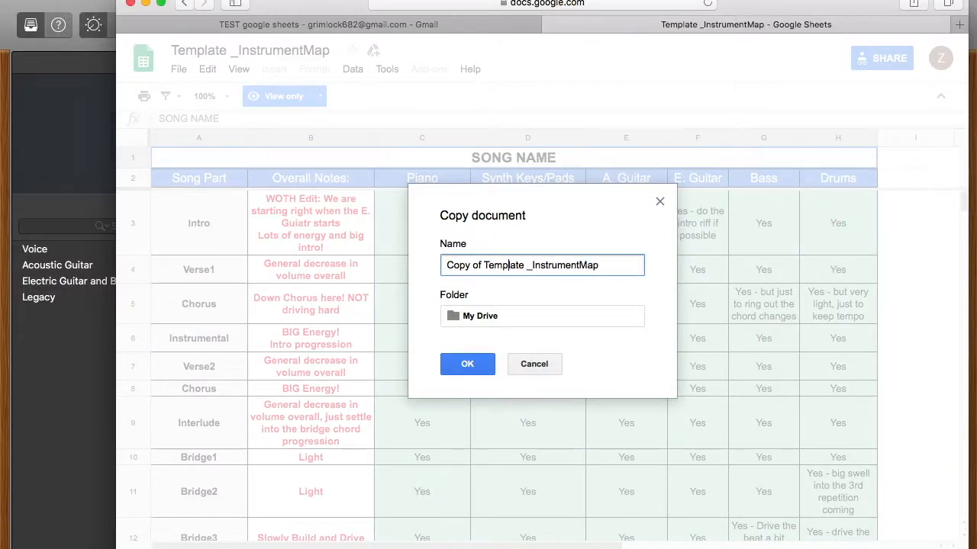
{"action": "key", "text": "BackSpace"}
{"action": "key", "text": "BackSpace"}
{"action": "key", "text": "BackSpace"}
{"action": "key", "text": "BackSpace"}
{"action": "key", "text": "BackSpace"}
{"action": "key", "text": "BackSpace"}
{"action": "key", "text": "BackSpace"}
{"action": "key", "text": "BackSpace"}
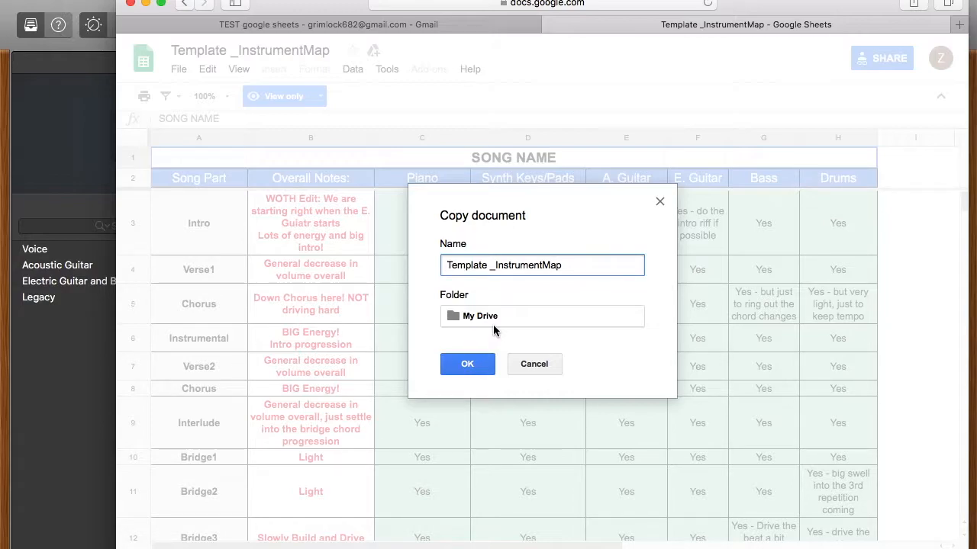
{"action": "left_click", "coordinate": [470, 366]}
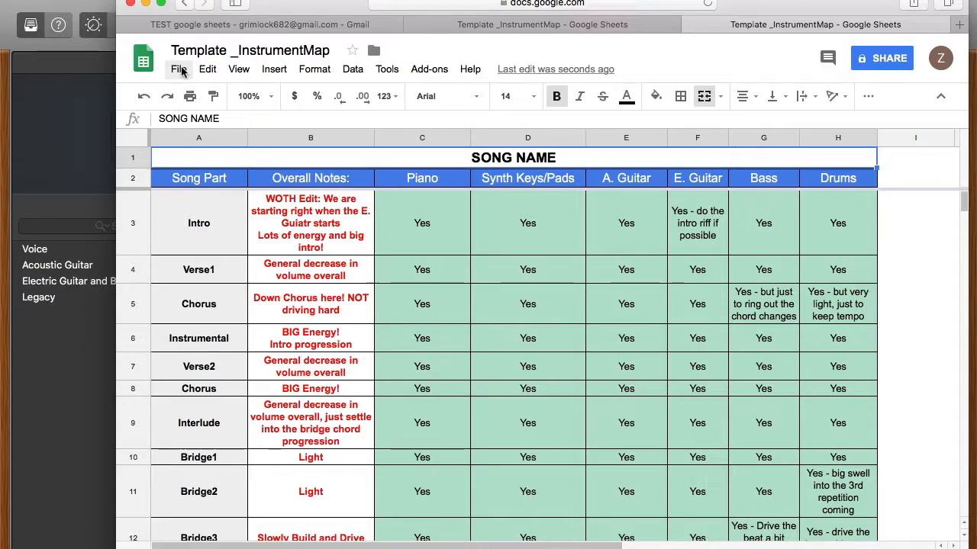
Step: Make a copy of the template spreadsheet in My Drive, named "Everlasting God _InstrumentMap"
{"action": "left_click", "coordinate": [180, 71]}
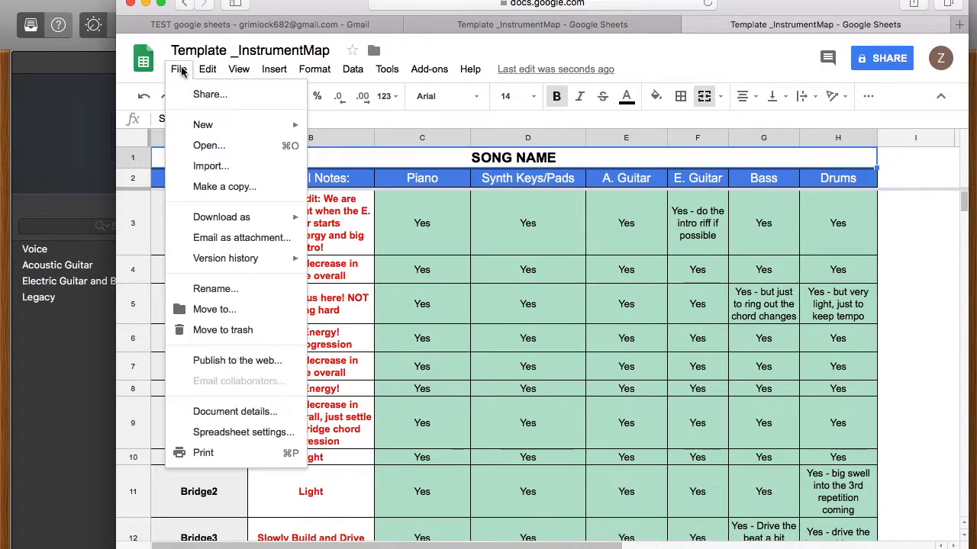
{"action": "left_click", "coordinate": [223, 189]}
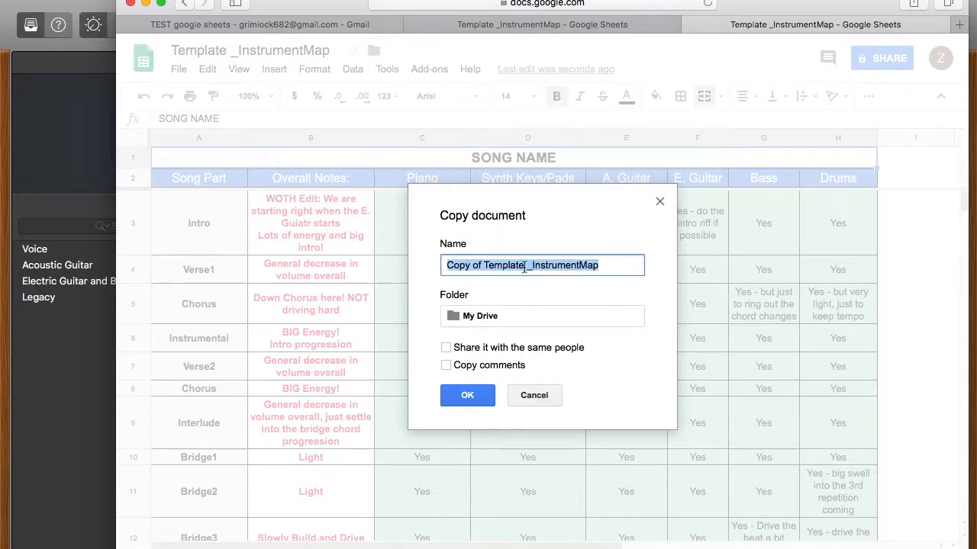
{"action": "left_click", "coordinate": [525, 266]}
{"action": "key", "text": "BackSpace"}
{"action": "key", "text": "BackSpace"}
{"action": "key", "text": "BackSpace"}
{"action": "key", "text": "BackSpace"}
{"action": "key", "text": "BackSpace"}
{"action": "key", "text": "BackSpace"}
{"action": "key", "text": "BackSpace"}
{"action": "key", "text": "BackSpace"}
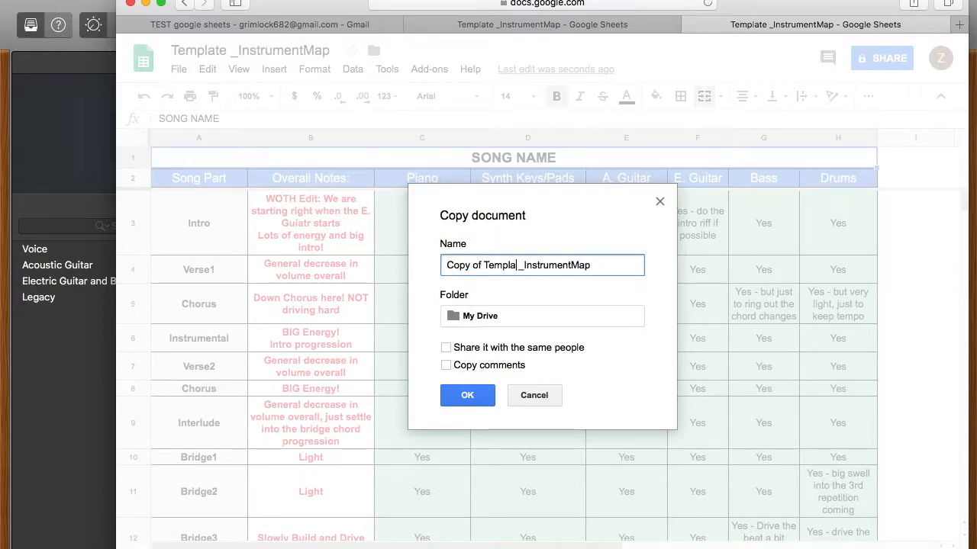
{"action": "key", "text": "BackSpace"}
{"action": "key", "text": "BackSpace"}
{"action": "key", "text": "BackSpace"}
{"action": "key", "text": "BackSpace"}
{"action": "key", "text": "BackSpace"}
{"action": "key", "text": "BackSpace"}
{"action": "key", "text": "BackSpace"}
{"action": "key", "text": "BackSpace"}
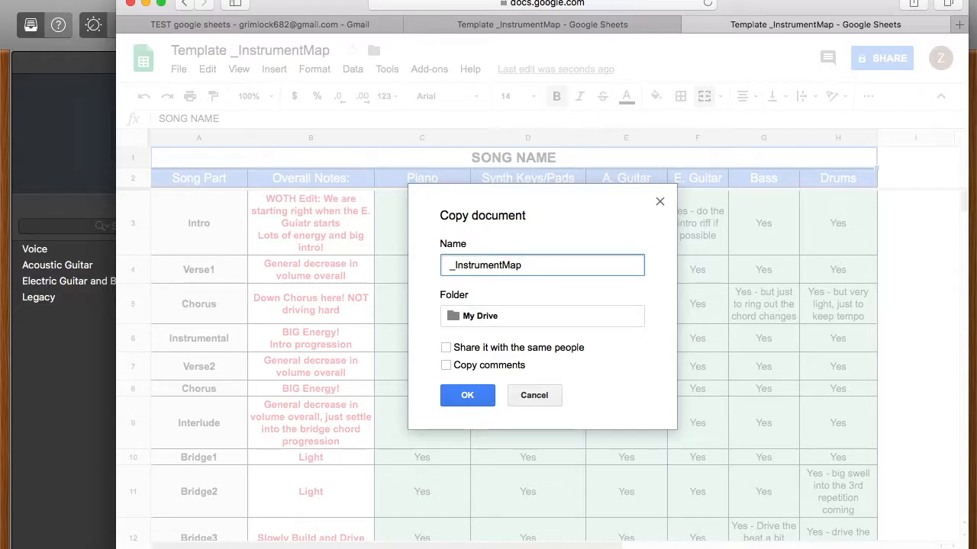
{"action": "type", "text": "Everl"}
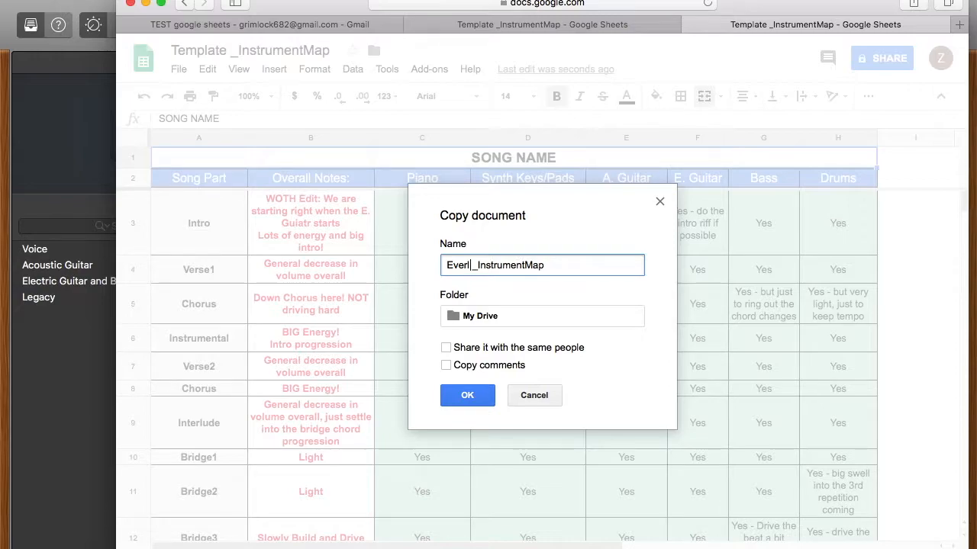
{"action": "type", "text": "asting "}
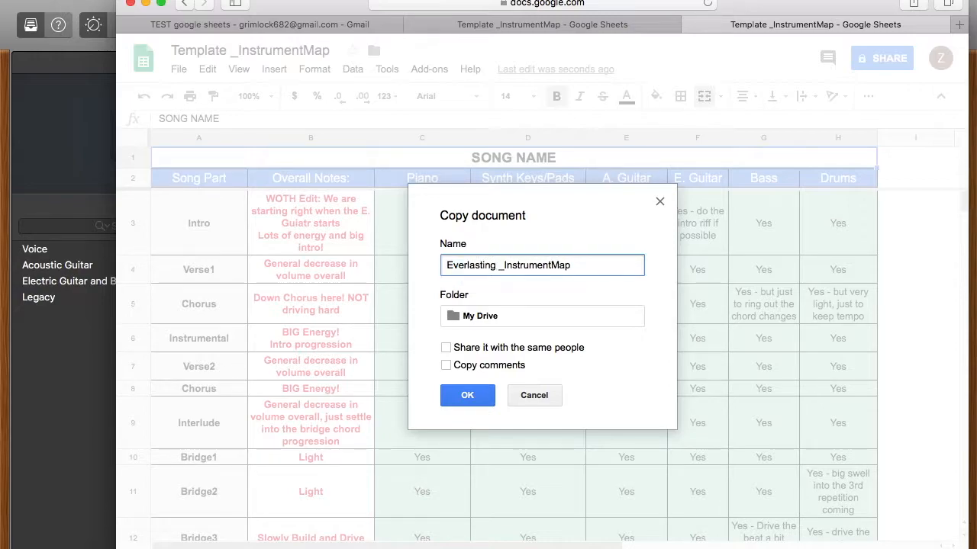
{"action": "type", "text": "g"}
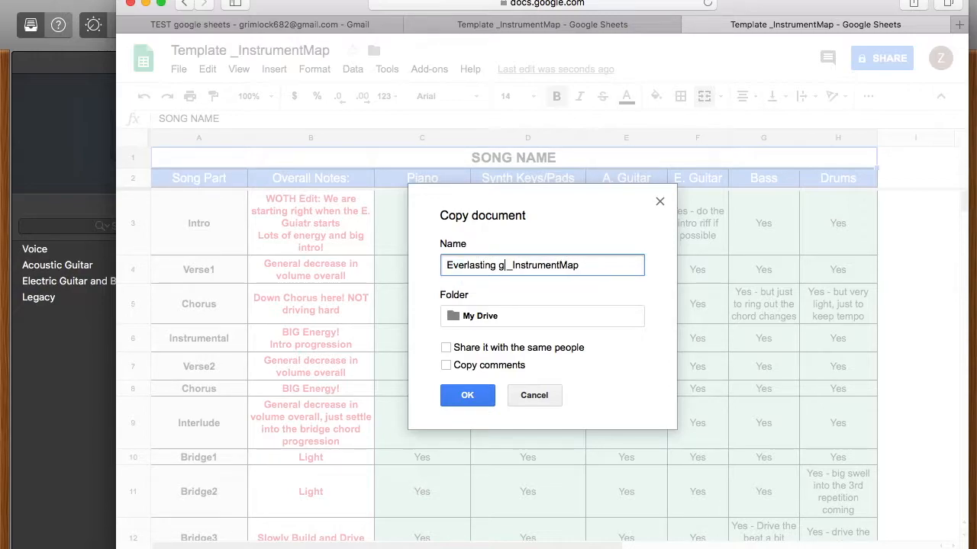
{"action": "key", "text": "BackSpace"}
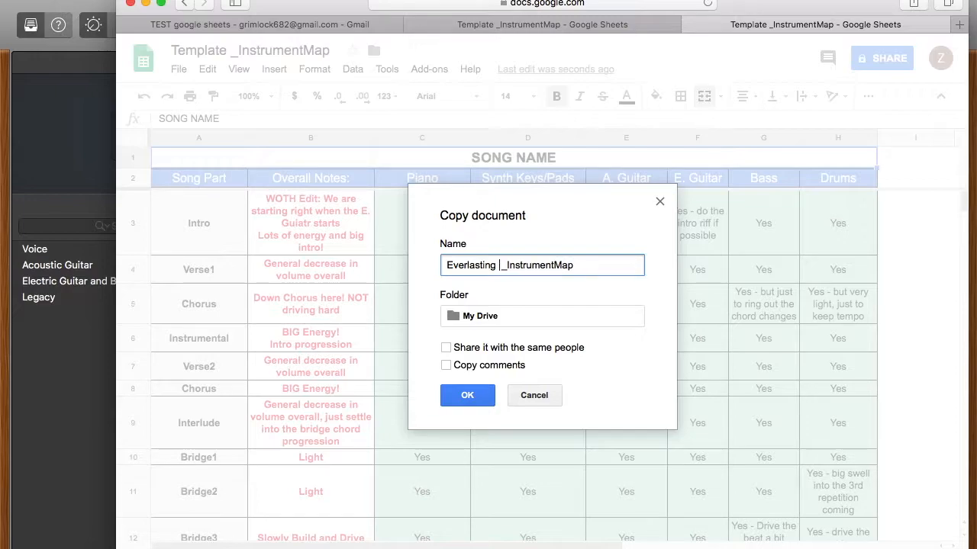
{"action": "type", "text": "g"}
{"action": "key", "text": "BackSpace"}
{"action": "type", "text": "God"}
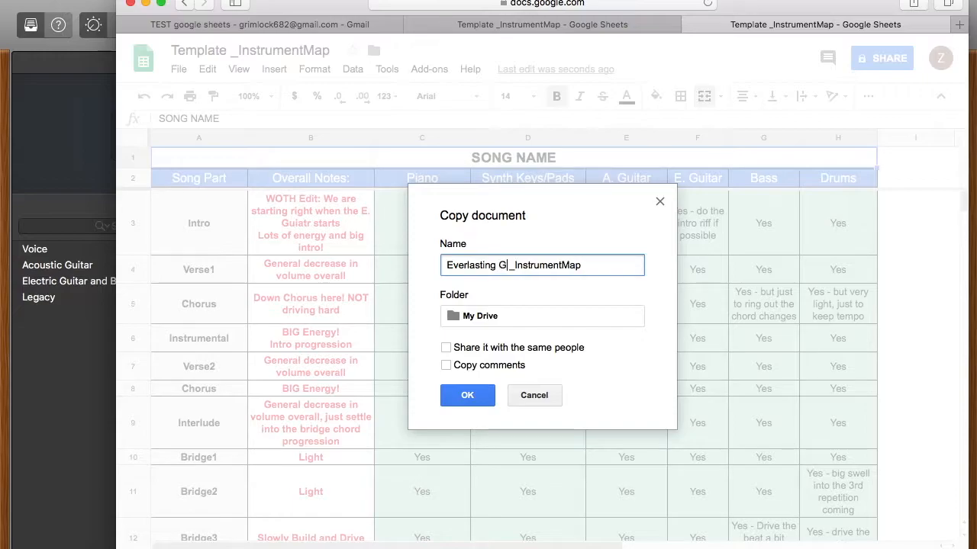
{"action": "left_click", "coordinate": [467, 396]}
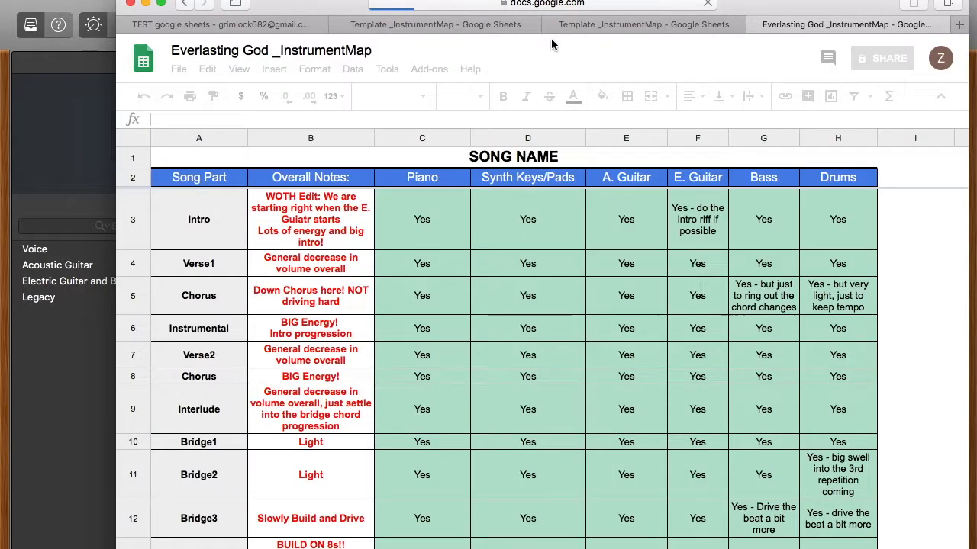
Step: Expand the browser window to full screen and close both Template _InstrumentMap pages, keeping the Everlasting God spreadsheet open
{"action": "left_click", "coordinate": [161, 4]}
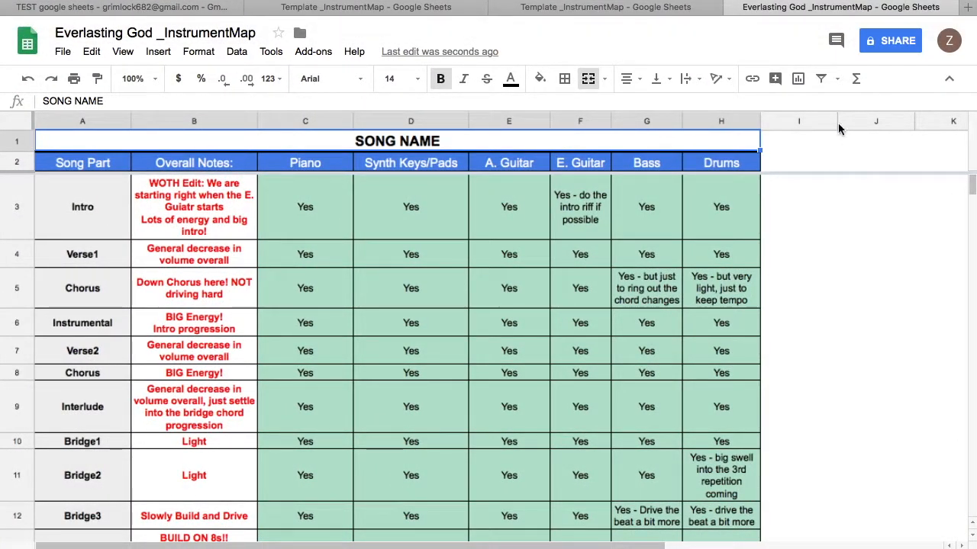
{"action": "left_click", "coordinate": [497, 8]}
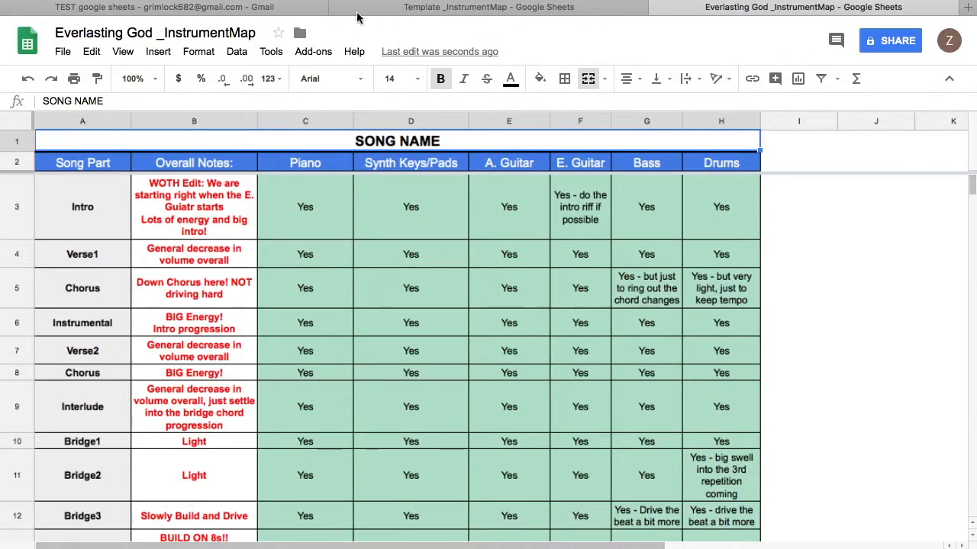
{"action": "left_click", "coordinate": [338, 7]}
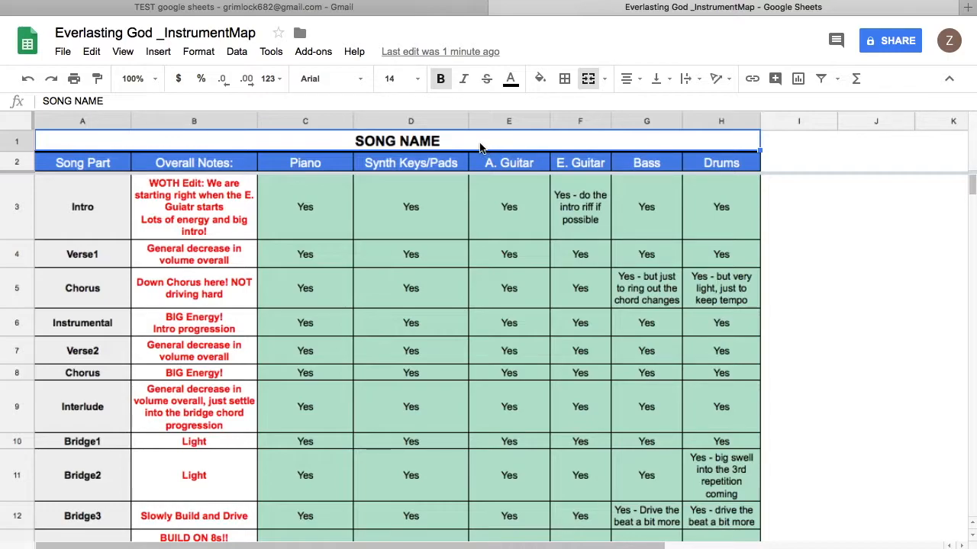
Step: Replace the "SONG NAME" title in row 1 with "Everlasting God"
{"action": "double_click", "coordinate": [480, 144]}
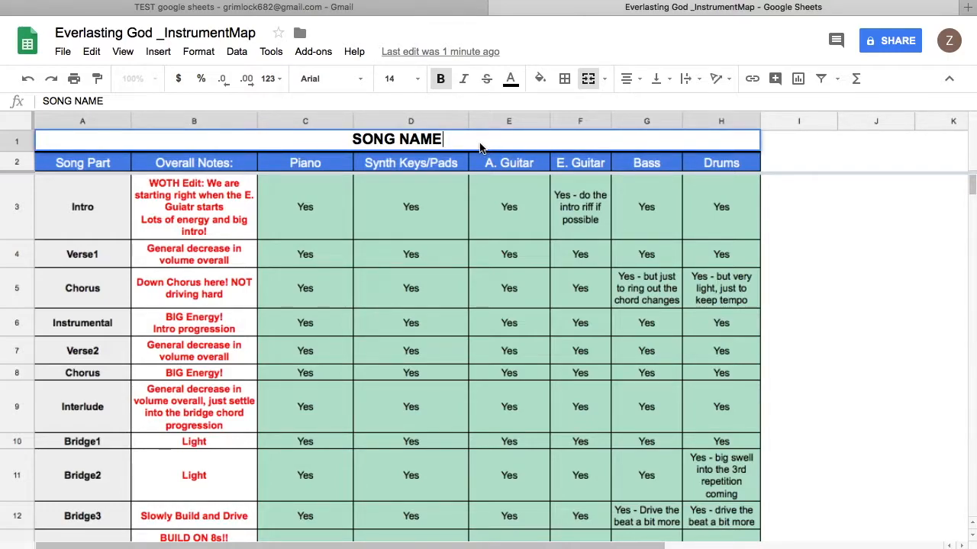
{"action": "key", "text": "BackSpace"}
{"action": "key", "text": "BackSpace"}
{"action": "key", "text": "BackSpace"}
{"action": "key", "text": "BackSpace"}
{"action": "key", "text": "BackSpace"}
{"action": "key", "text": "BackSpace"}
{"action": "key", "text": "BackSpace"}
{"action": "key", "text": "BackSpace"}
{"action": "key", "text": "BackSpace"}
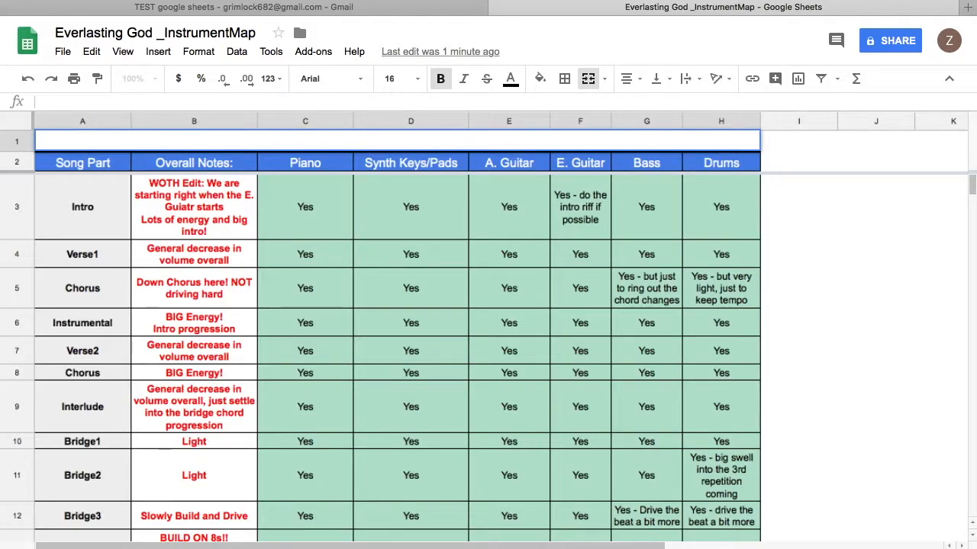
{"action": "type", "text": "Everlas"}
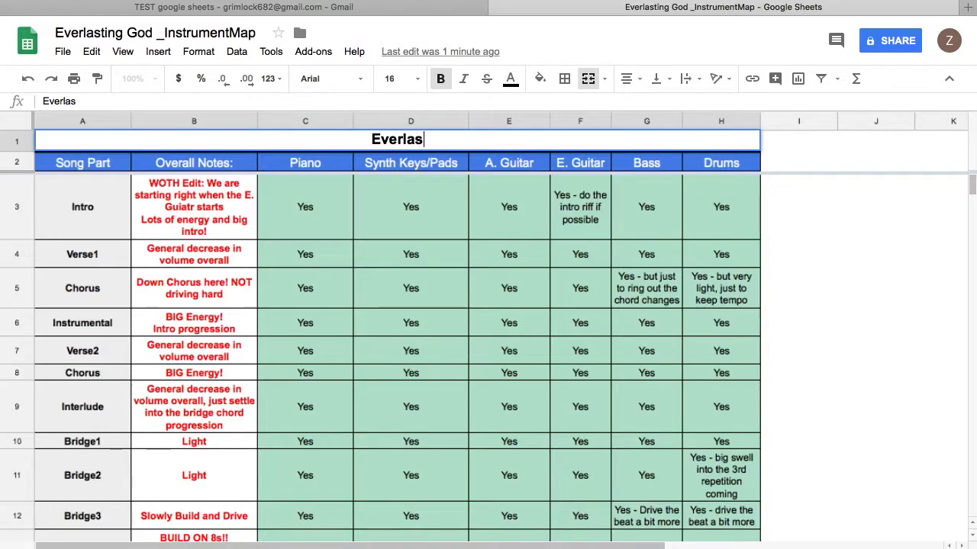
{"action": "type", "text": "ting "}
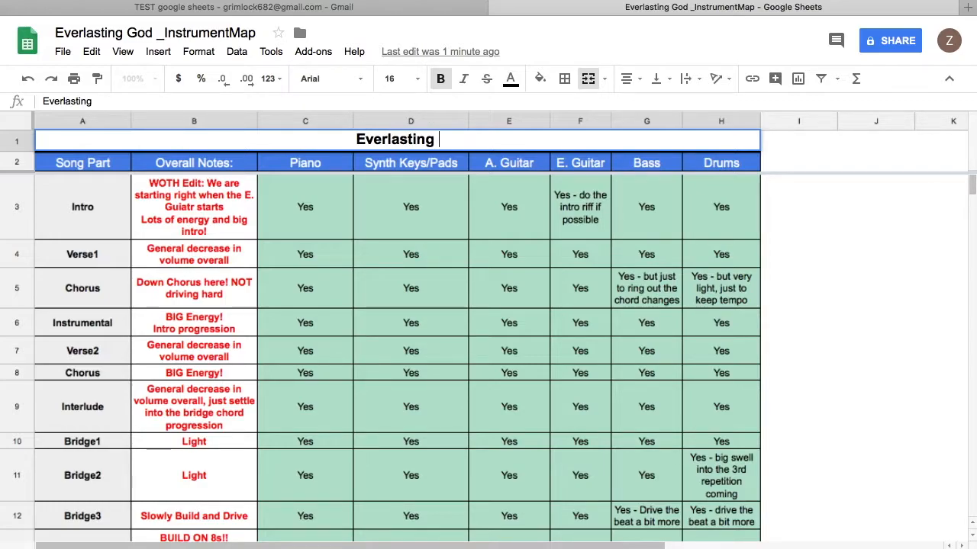
{"action": "type", "text": "God"}
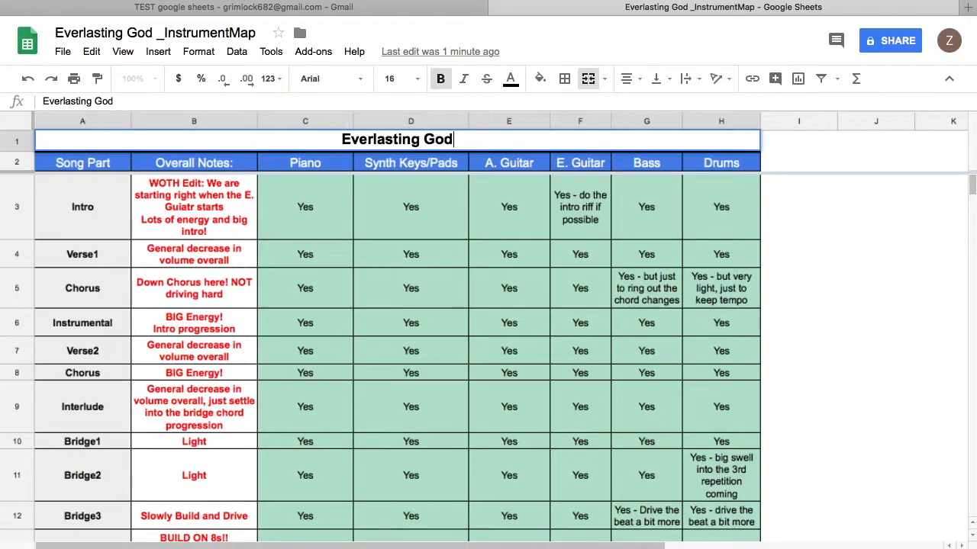
{"action": "left_click", "coordinate": [329, 213]}
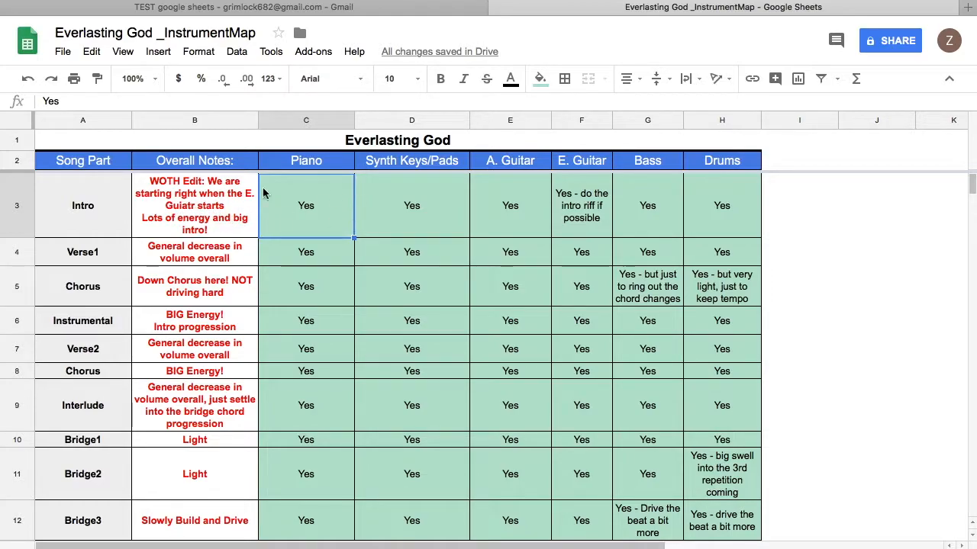
Step: Examine the Intro row's song part, overall notes and instrument cells, and look through the remaining song sections down to Instrumental End
{"action": "left_click", "coordinate": [106, 200]}
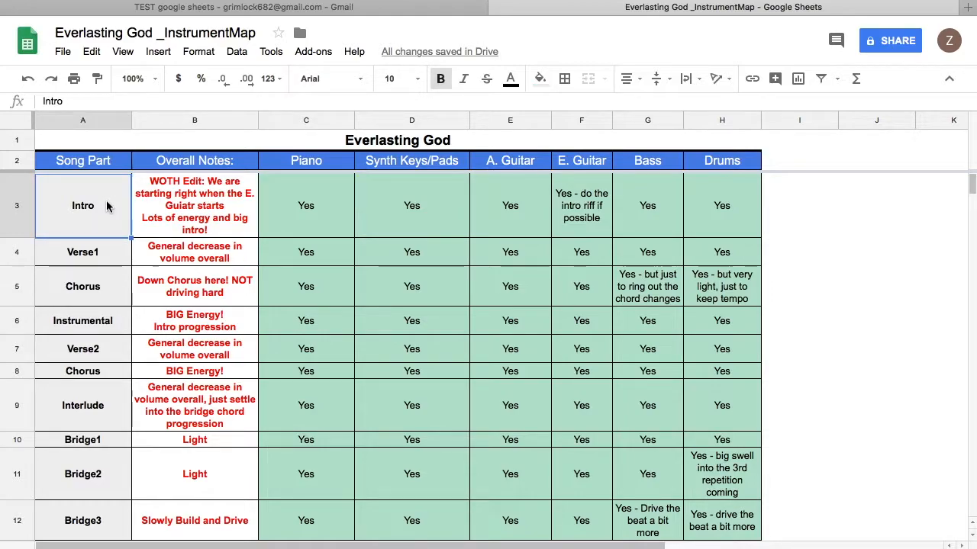
{"action": "left_click", "coordinate": [202, 218]}
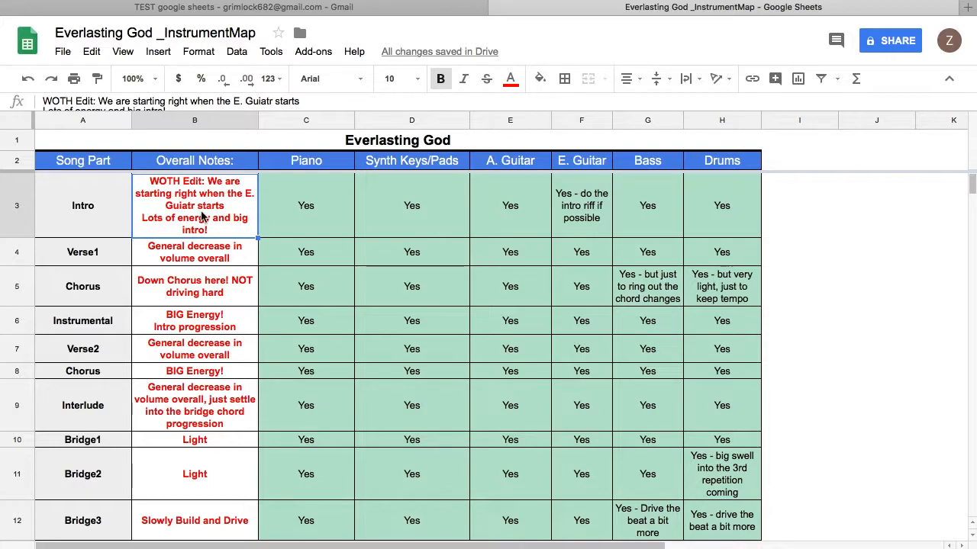
{"action": "left_click", "coordinate": [313, 225]}
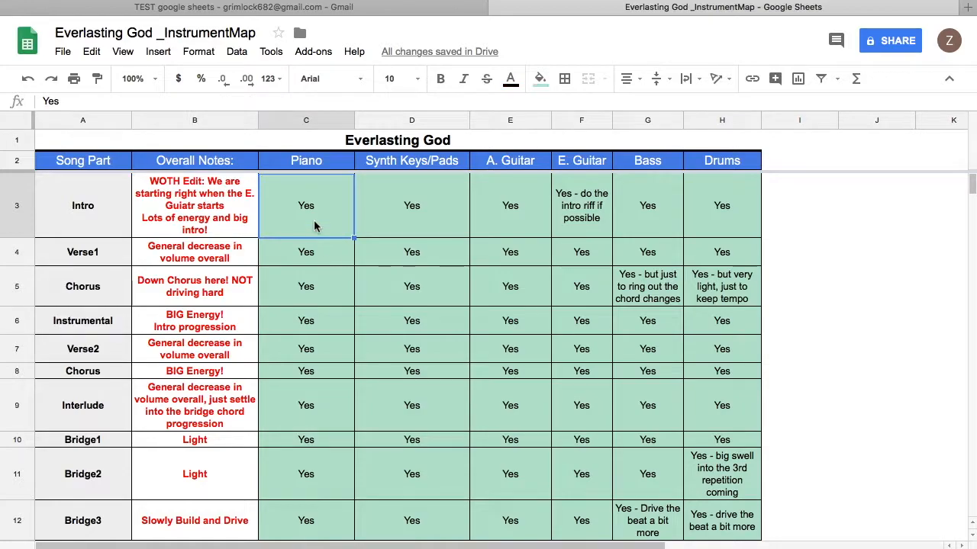
{"action": "key", "text": "Right"}
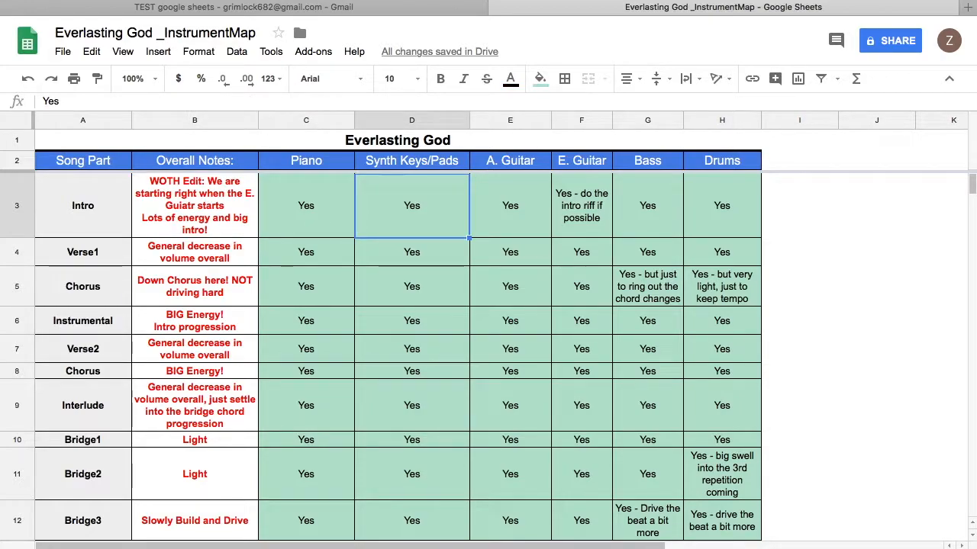
{"action": "key", "text": "Right"}
{"action": "key", "text": "Right"}
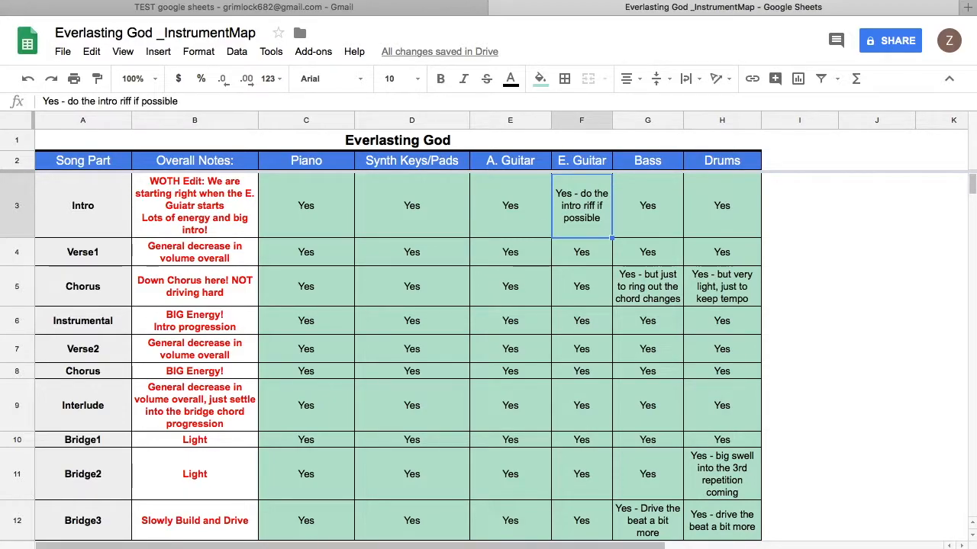
{"action": "scroll", "coordinate": [295, 373], "scroll_direction": "down", "scroll_amount": 5}
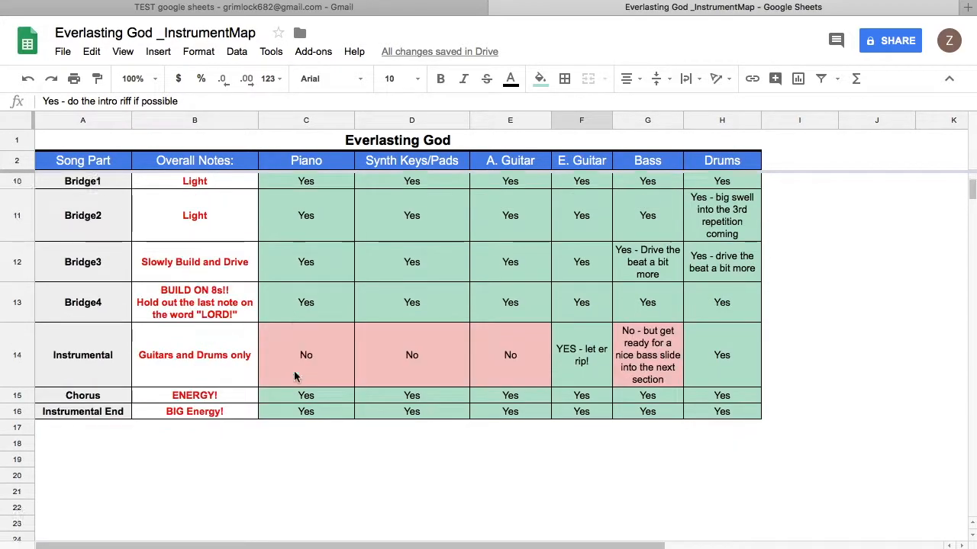
{"action": "scroll", "coordinate": [295, 376], "scroll_direction": "up", "scroll_amount": 10}
{"action": "scroll", "coordinate": [294, 376], "scroll_direction": "right", "scroll_amount": 3}
{"action": "scroll", "coordinate": [295, 376], "scroll_direction": "left", "scroll_amount": 3}
{"action": "scroll", "coordinate": [294, 376], "scroll_direction": "down", "scroll_amount": 8}
{"action": "scroll", "coordinate": [296, 375], "scroll_direction": "up", "scroll_amount": 5}
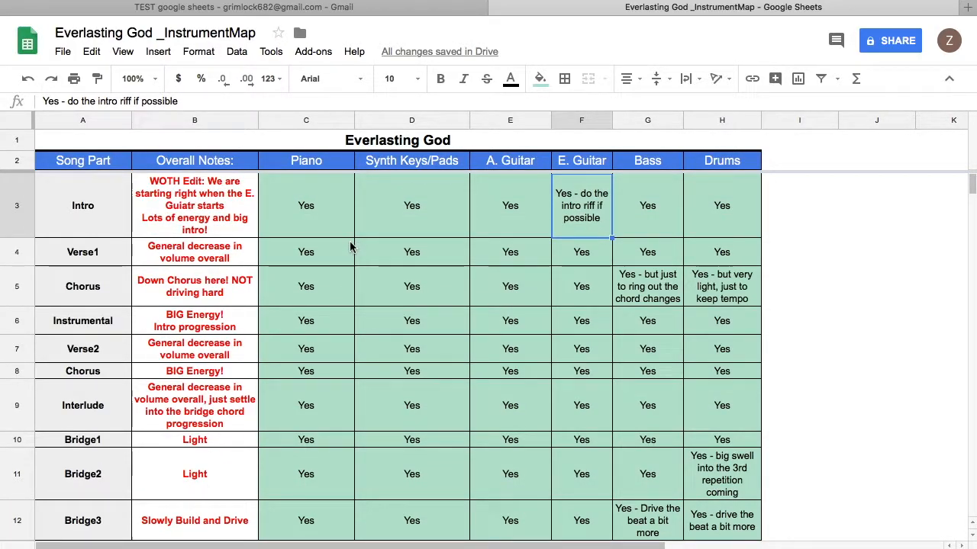
Step: Look over the title and the Intro row's instrument cells, and set the Intro's Synth Keys/Pads cell to "No"
{"action": "left_click", "coordinate": [344, 141]}
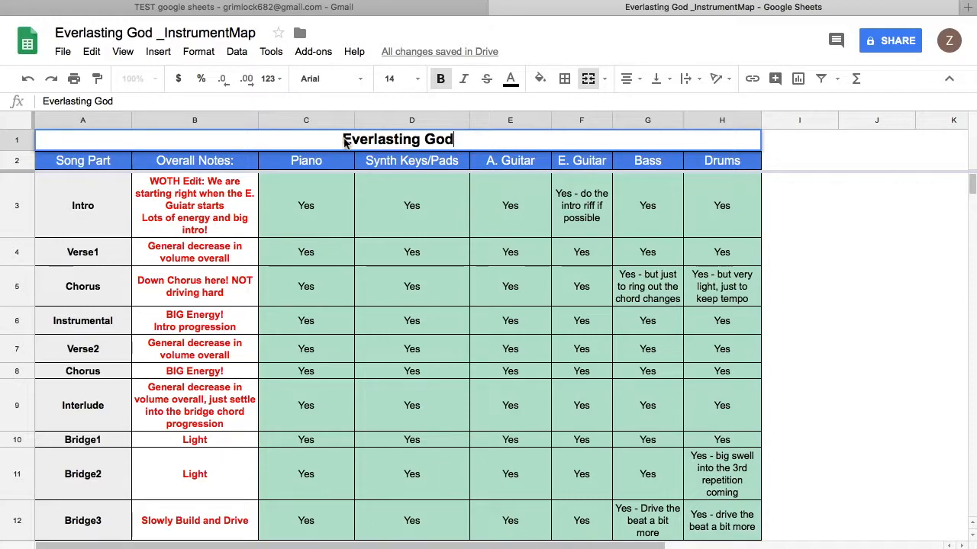
{"action": "left_click", "coordinate": [419, 227]}
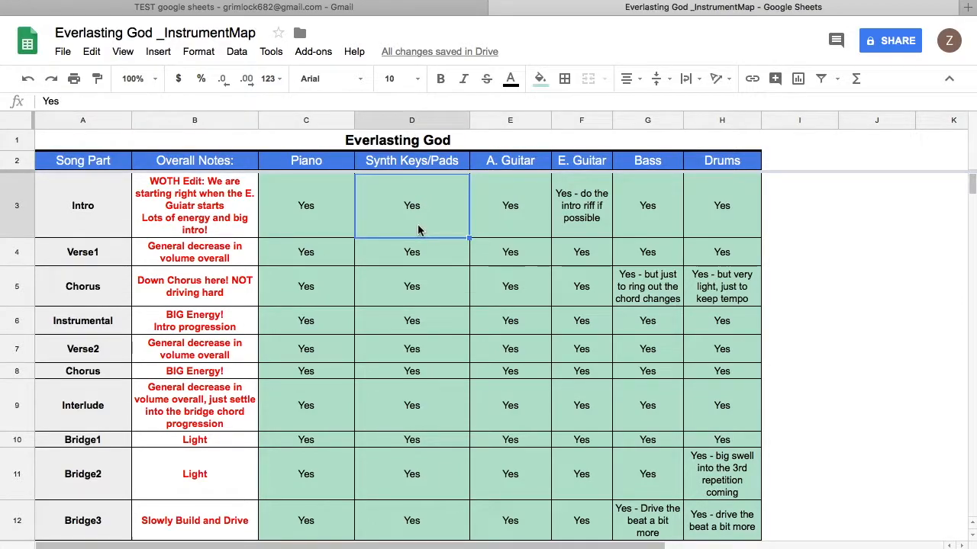
{"action": "left_click", "coordinate": [521, 231]}
{"action": "left_click", "coordinate": [581, 229]}
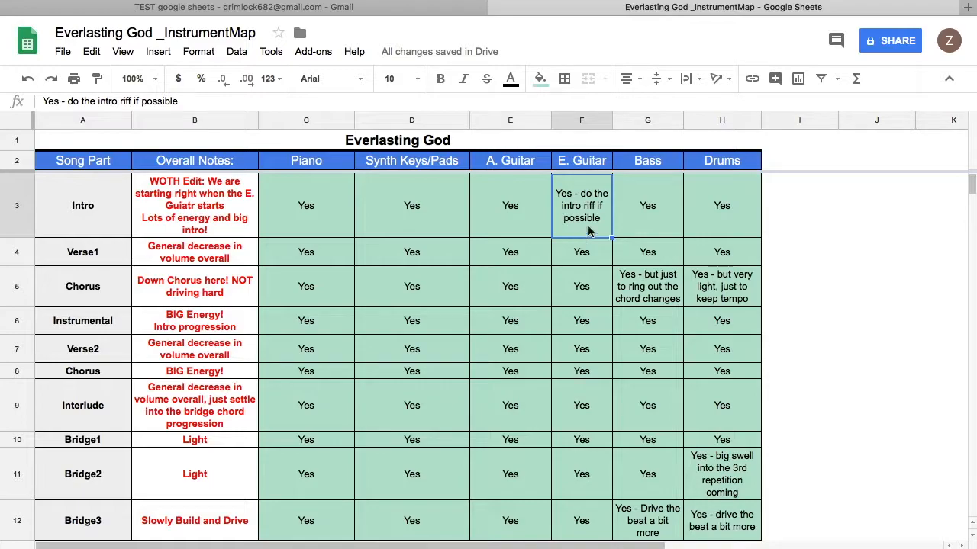
{"action": "left_click", "coordinate": [429, 206]}
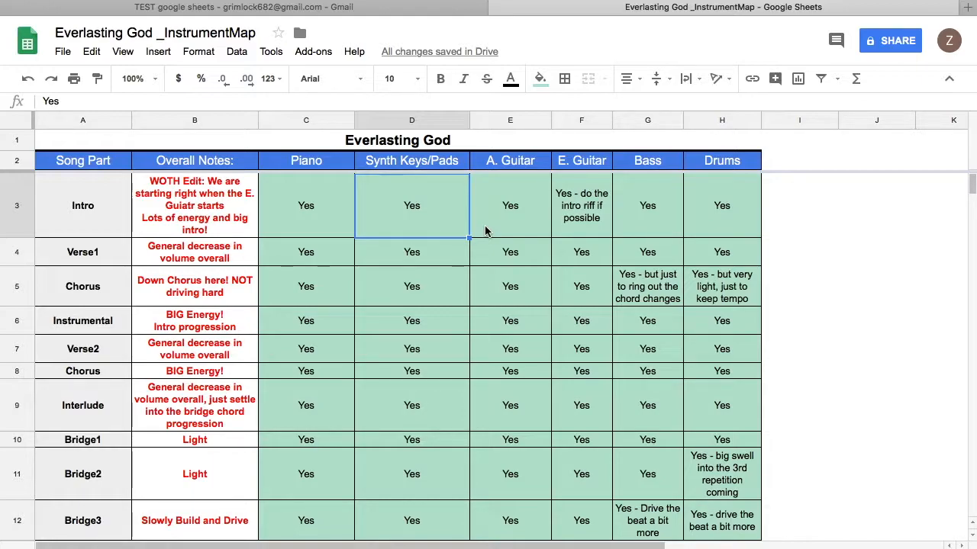
{"action": "type", "text": "No"}
{"action": "key", "text": "Return"}
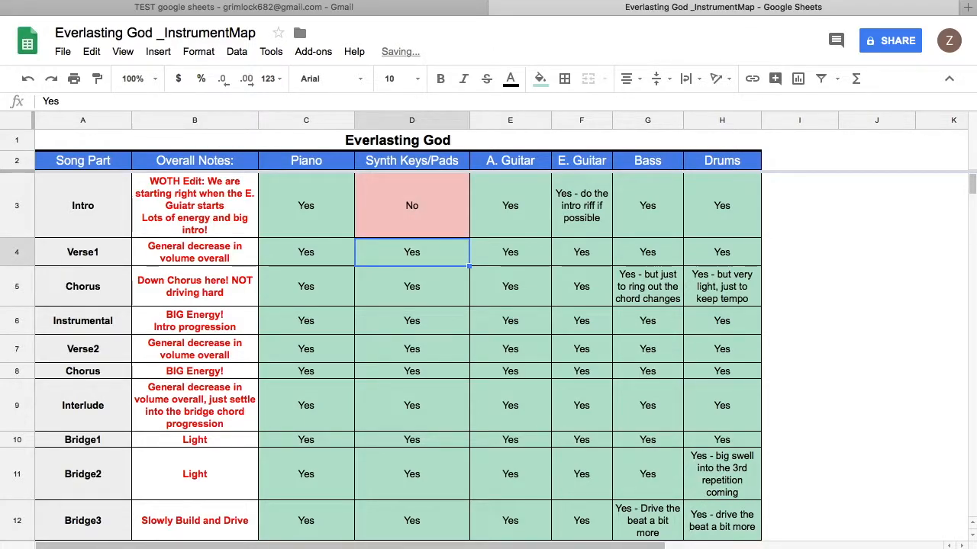
Step: Set the Synth Keys/Pads cell in the Verse1 row to "no"
{"action": "key", "text": "Up"}
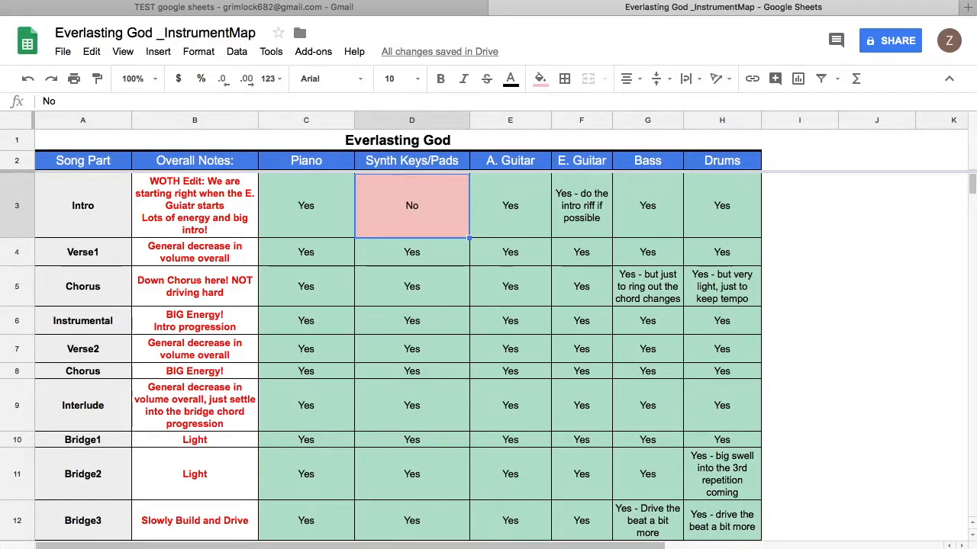
{"action": "key", "text": "Down"}
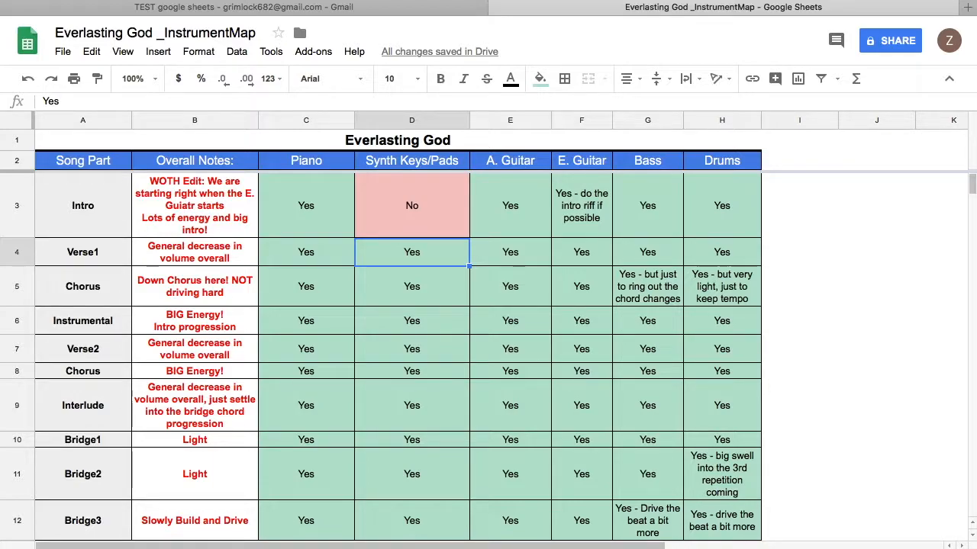
{"action": "key", "text": "Down"}
{"action": "key", "text": "Down"}
{"action": "key", "text": "Down"}
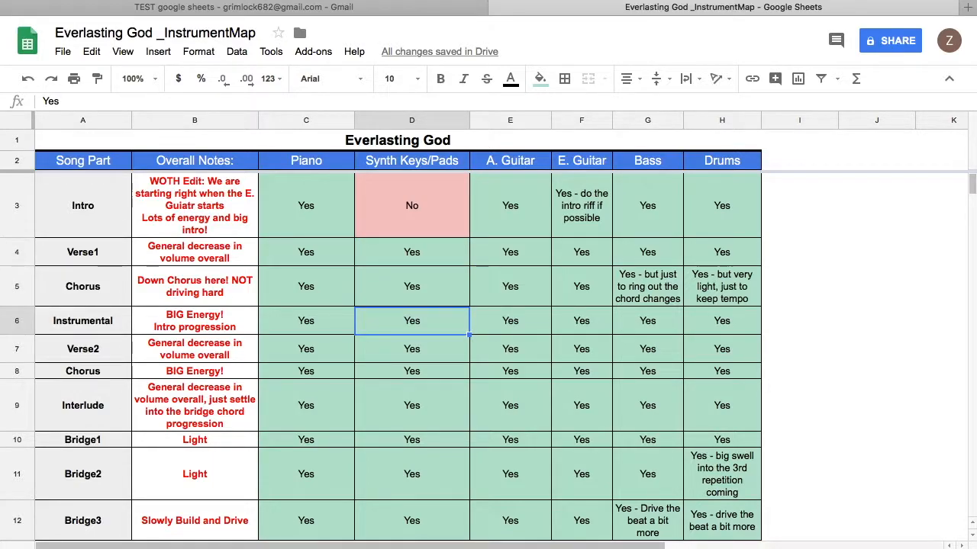
{"action": "key", "text": "Up"}
{"action": "key", "text": "Up"}
{"action": "key", "text": "Up"}
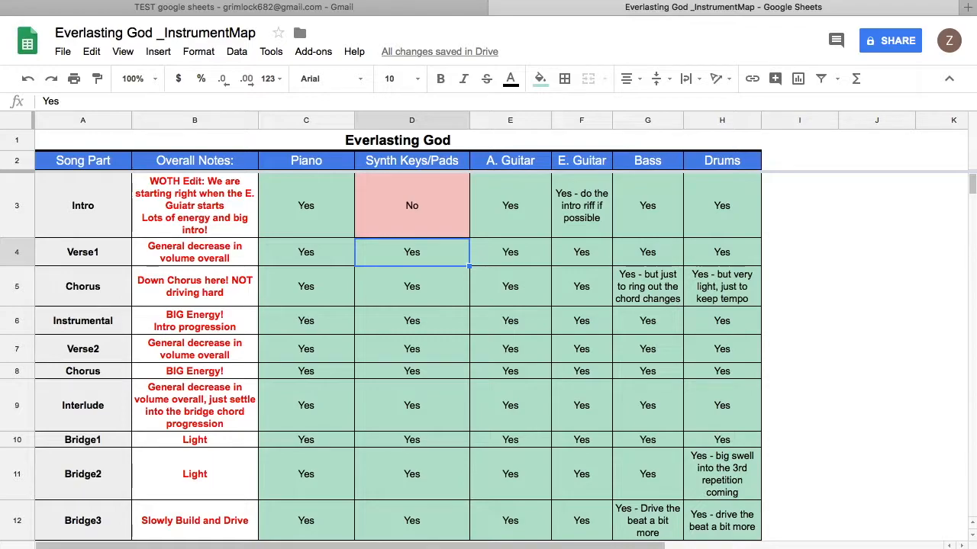
{"action": "type", "text": "no"}
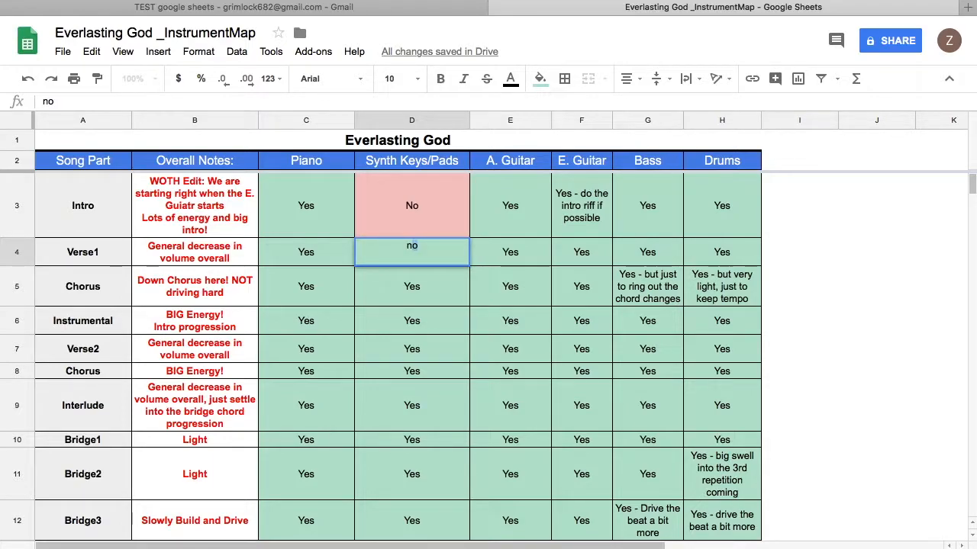
{"action": "key", "text": "Return"}
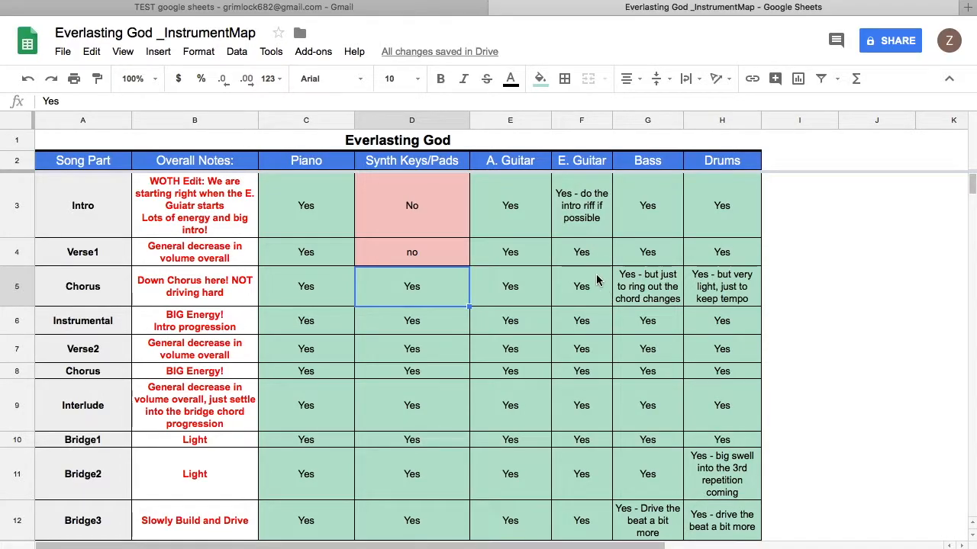
Step: Change the Synth Keys/Pads cells back to "Yes" for the Intro and "yes" for Verse1
{"action": "left_click", "coordinate": [433, 217]}
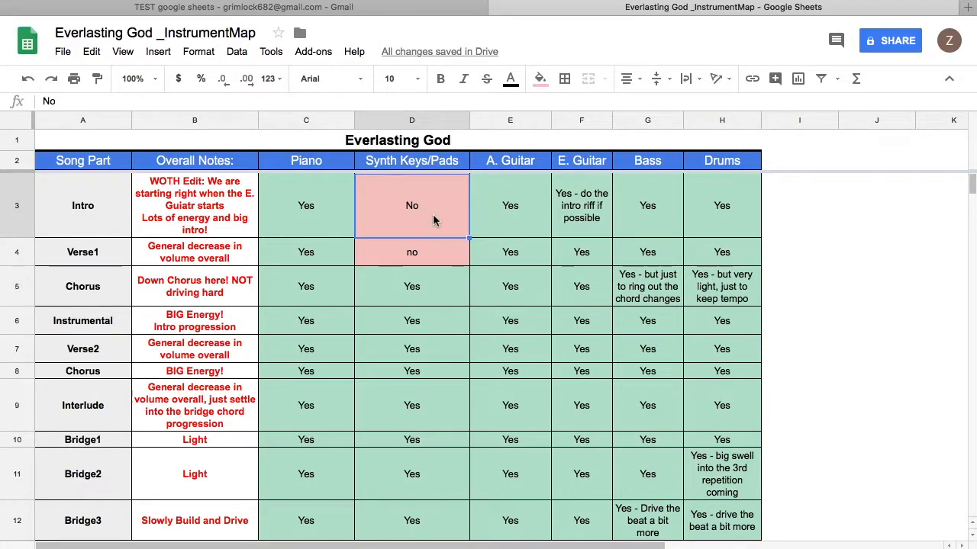
{"action": "type", "text": "Yes"}
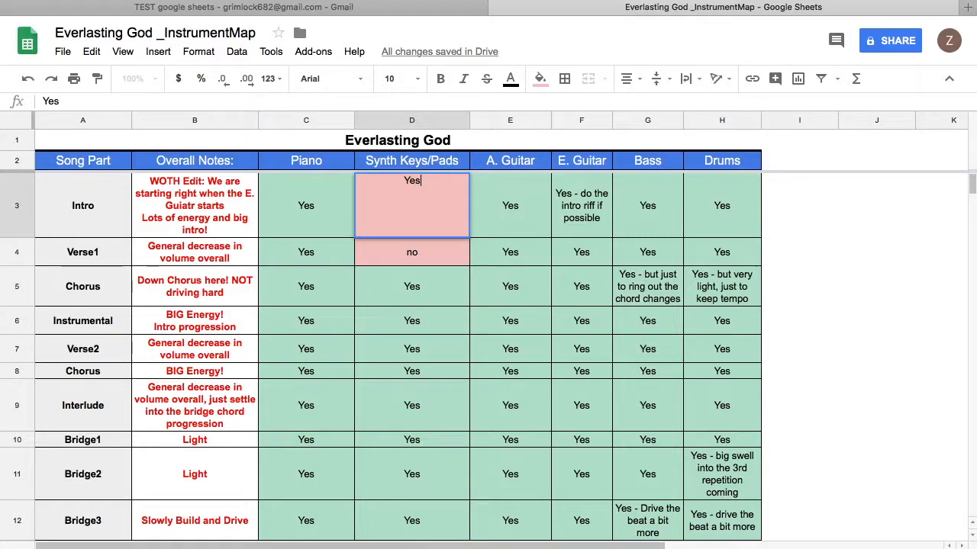
{"action": "key", "text": "Return"}
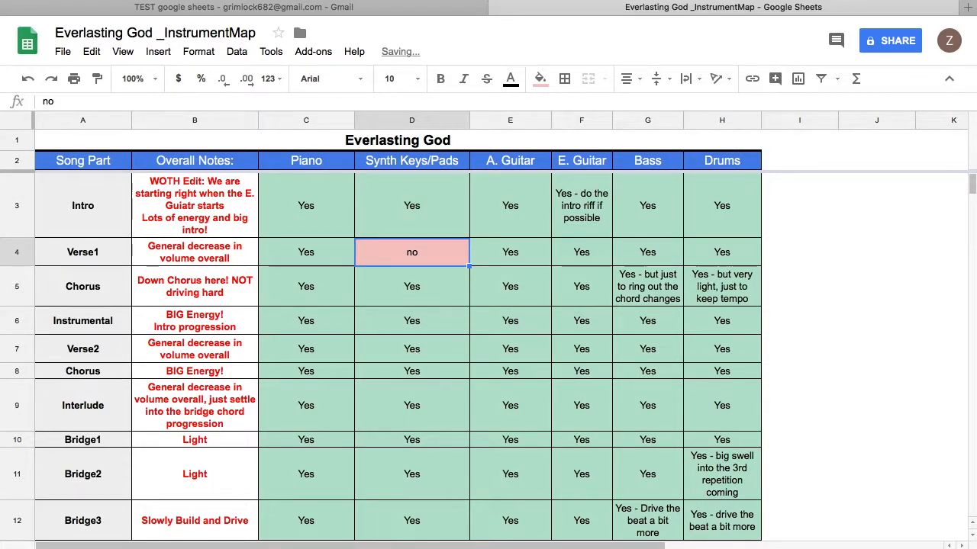
{"action": "type", "text": "yes"}
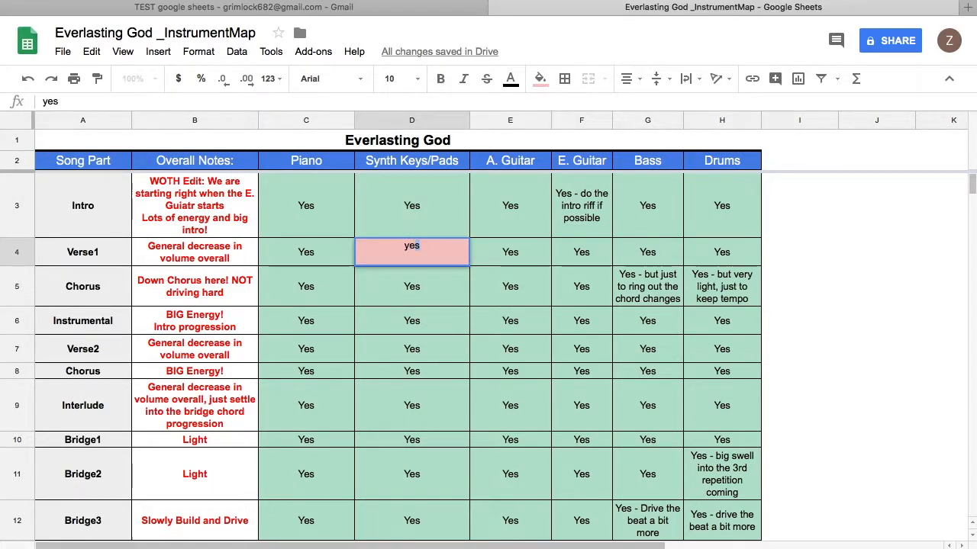
{"action": "key", "text": "Return"}
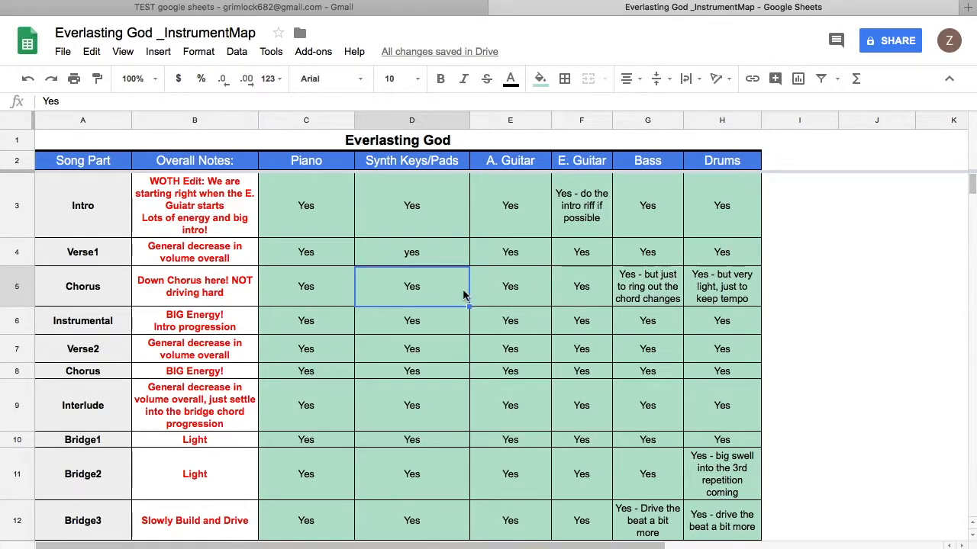
Step: Examine the first Chorus row's Bass instruction and overall notes alongside the notes of the Verse1 and Instrumental rows
{"action": "left_click", "coordinate": [576, 326]}
{"action": "left_click", "coordinate": [642, 291]}
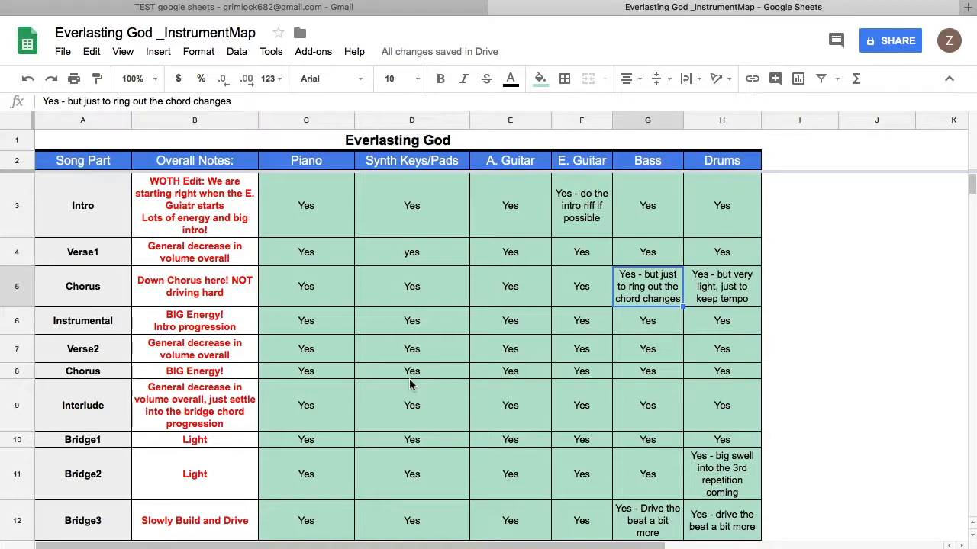
{"action": "key", "text": "Left"}
{"action": "key", "text": "Left"}
{"action": "key", "text": "Left"}
{"action": "key", "text": "Left"}
{"action": "key", "text": "Left"}
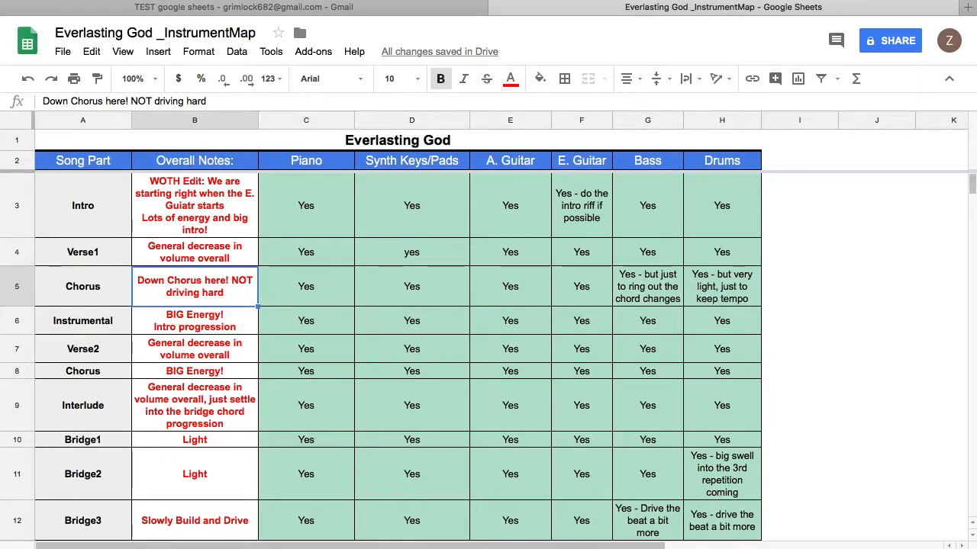
{"action": "key", "text": "Down"}
{"action": "key", "text": "Up"}
{"action": "key", "text": "Up"}
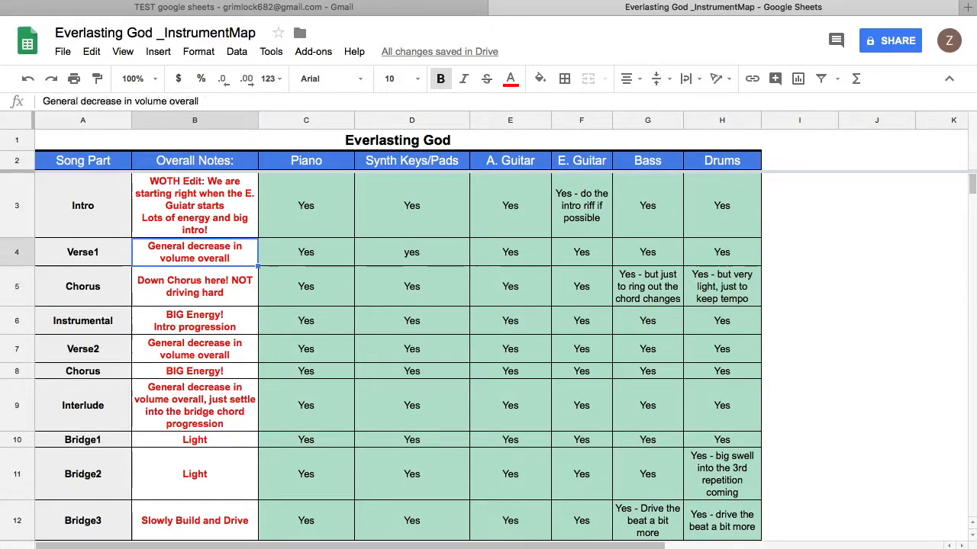
{"action": "key", "text": "Down"}
{"action": "key", "text": "Down"}
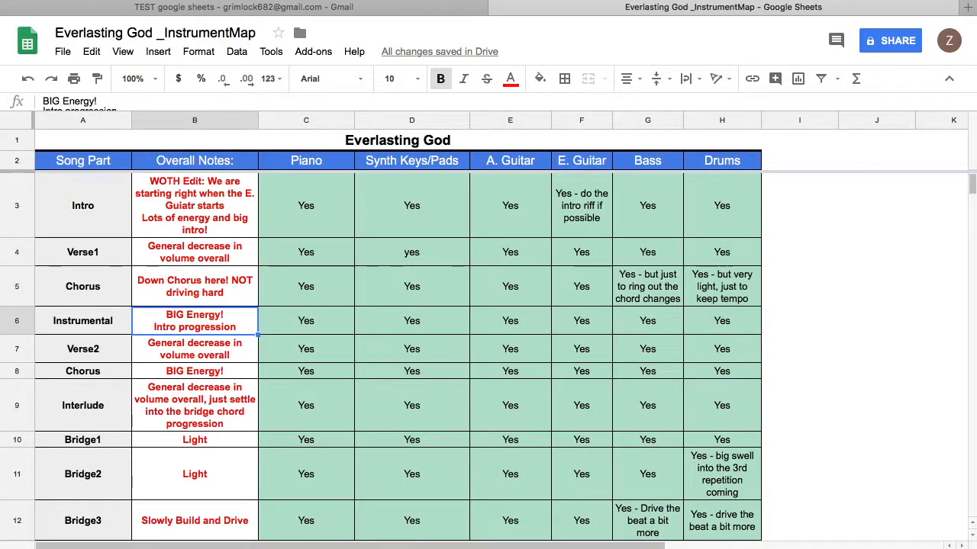
{"action": "key", "text": "Up"}
{"action": "key", "text": "Left"}
{"action": "key", "text": "Right"}
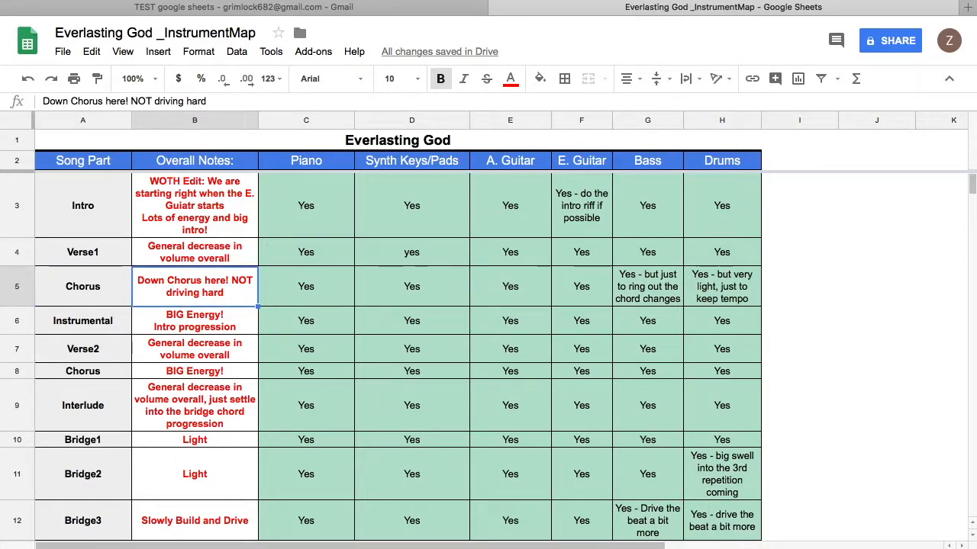
Step: Review the Overall Notes entries from the first Instrumental row down to Bridge3
{"action": "key", "text": "Down"}
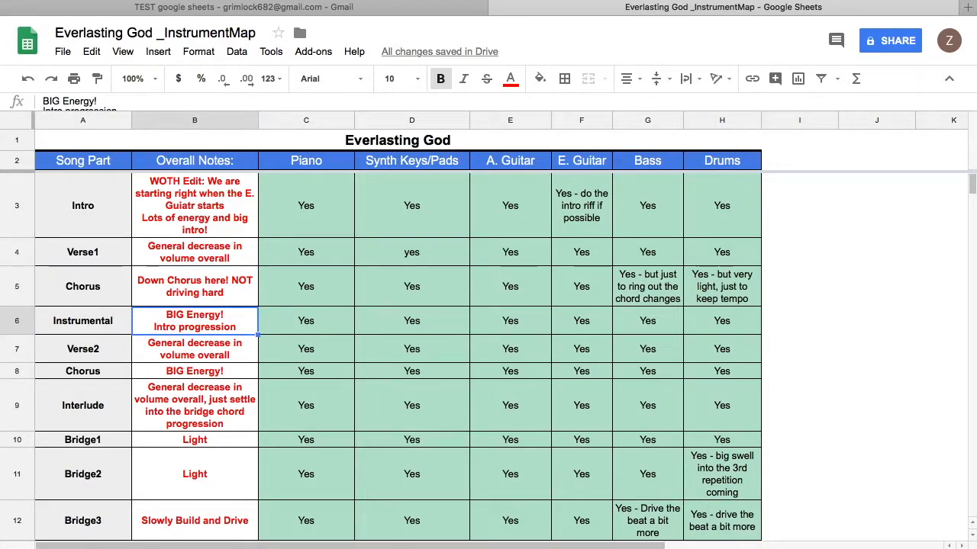
{"action": "key", "text": "Down"}
{"action": "key", "text": "Down"}
{"action": "key", "text": "Down"}
{"action": "key", "text": "Down"}
{"action": "key", "text": "Up"}
{"action": "key", "text": "Up"}
{"action": "key", "text": "Up"}
{"action": "key", "text": "Up"}
{"action": "key", "text": "Up"}
{"action": "key", "text": "Down"}
{"action": "key", "text": "Down"}
{"action": "key", "text": "Down"}
{"action": "key", "text": "Down"}
{"action": "key", "text": "Down"}
{"action": "key", "text": "Down"}
{"action": "key", "text": "Down"}
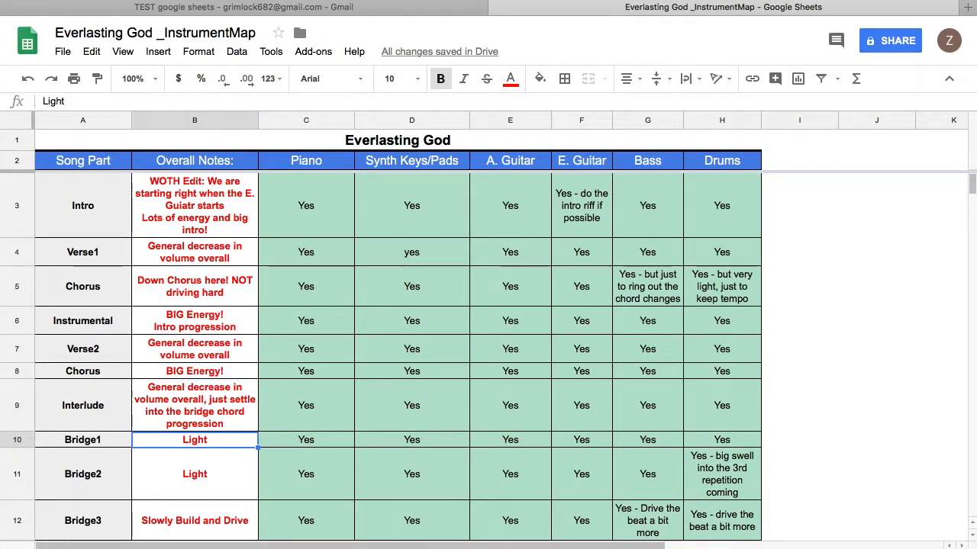
{"action": "key", "text": "Up"}
{"action": "key", "text": "Up"}
{"action": "key", "text": "Up"}
{"action": "key", "text": "Up"}
{"action": "key", "text": "Up"}
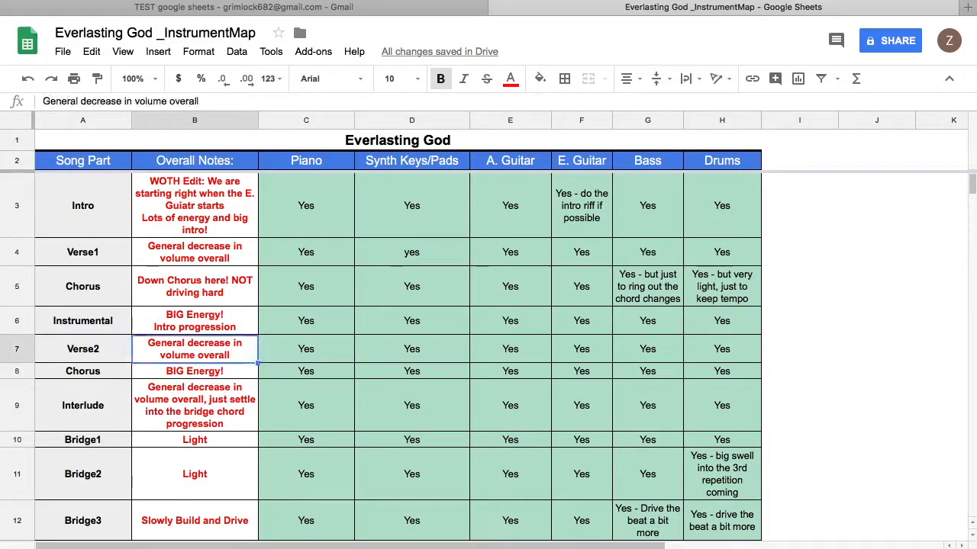
{"action": "key", "text": "Down"}
{"action": "key", "text": "Down"}
{"action": "key", "text": "Down"}
{"action": "key", "text": "Down"}
{"action": "key", "text": "Down"}
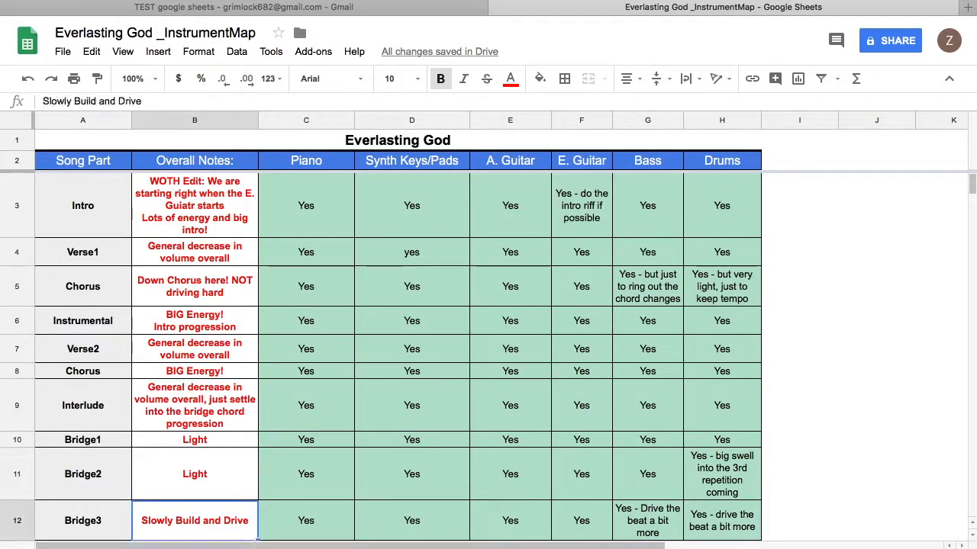
{"action": "key", "text": "Down"}
{"action": "key", "text": "Up"}
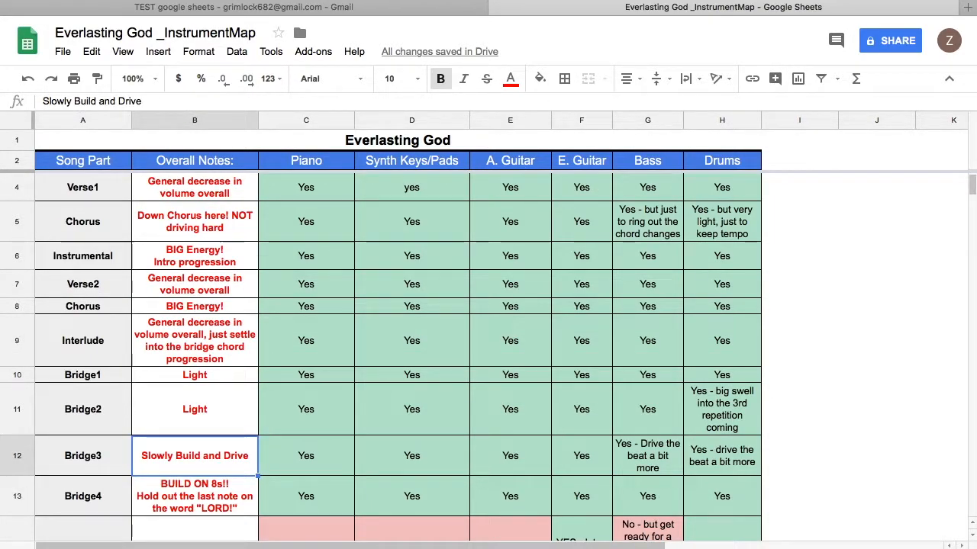
Step: Review the Overall Notes entries from Bridge4 down to the Instrumental End row
{"action": "key", "text": "Down"}
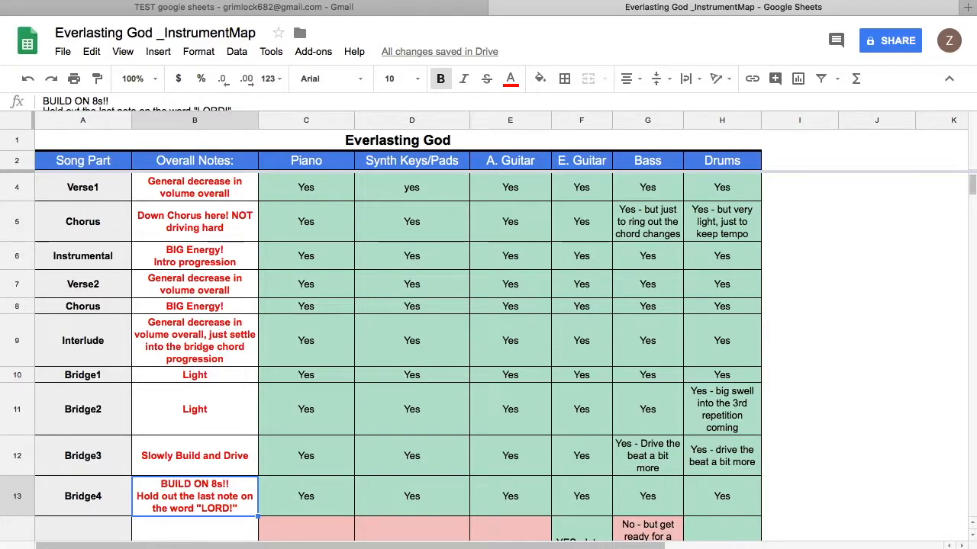
{"action": "key", "text": "Down"}
{"action": "key", "text": "Down"}
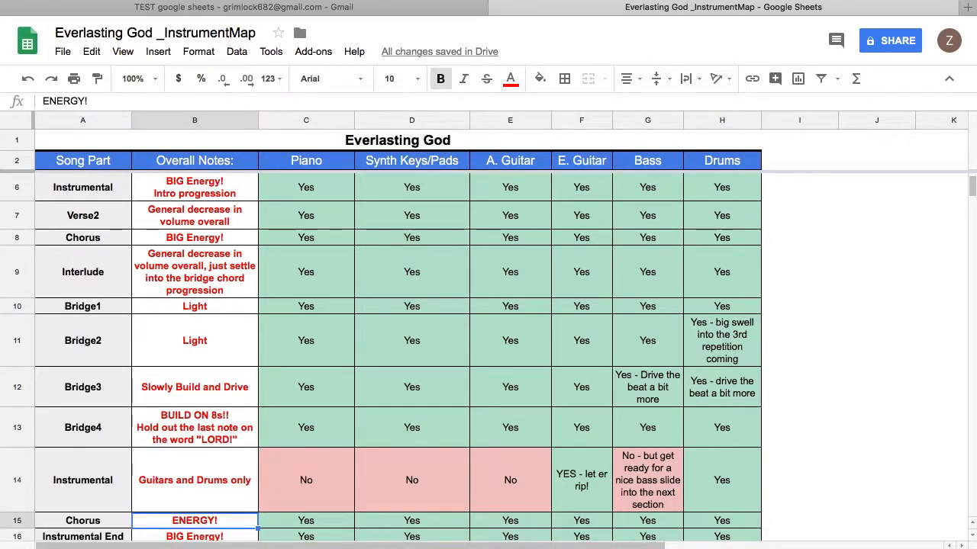
{"action": "key", "text": "Down"}
{"action": "key", "text": "Up"}
{"action": "key", "text": "Down"}
Step: Set the Synth Keys/Pads cell in the Bridge2 row to "No", and change it back to "Yes"
{"action": "key", "text": "Right"}
{"action": "key", "text": "Right"}
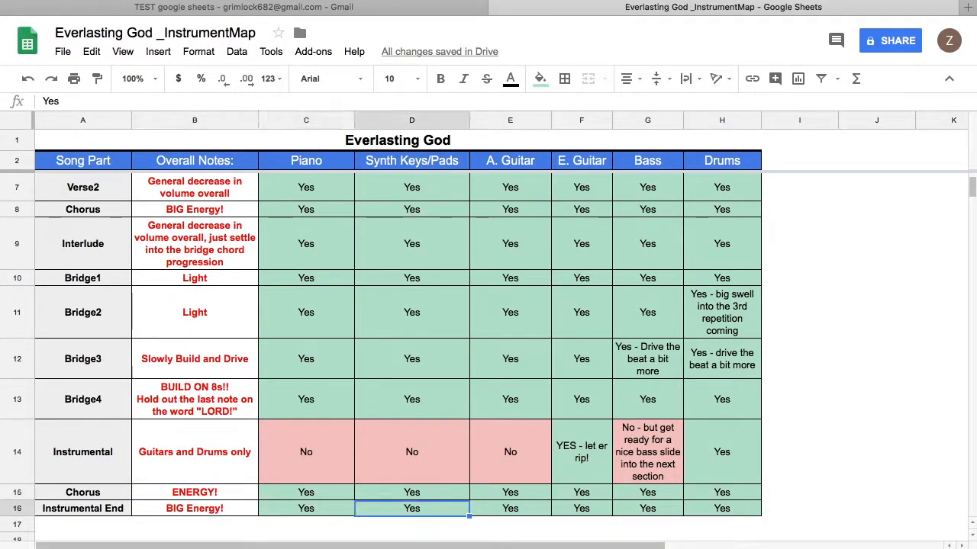
{"action": "key", "text": "Up"}
{"action": "key", "text": "Up"}
{"action": "key", "text": "Up"}
{"action": "key", "text": "Up"}
{"action": "key", "text": "Up"}
{"action": "key", "text": "Down"}
{"action": "key", "text": "Up"}
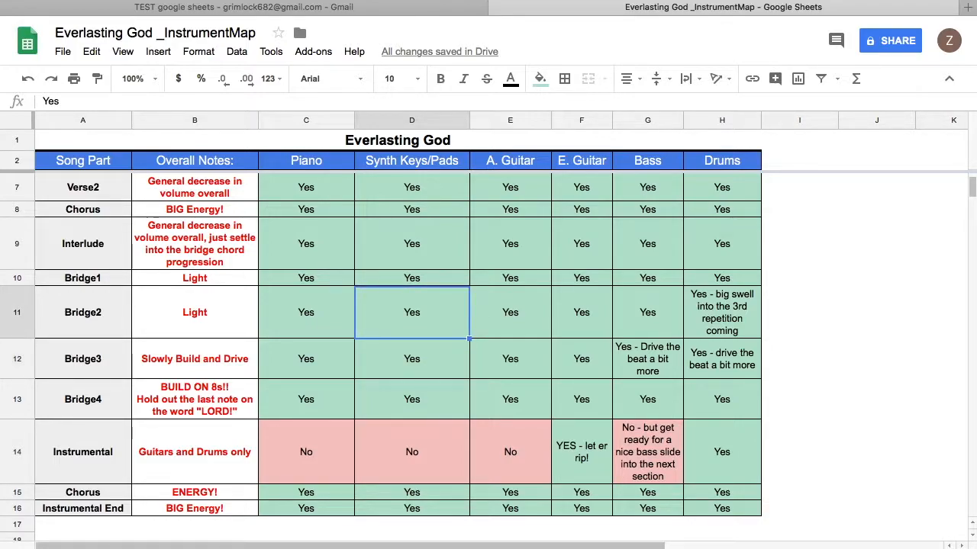
{"action": "type", "text": "No"}
{"action": "key", "text": "Return"}
{"action": "key", "text": "Up"}
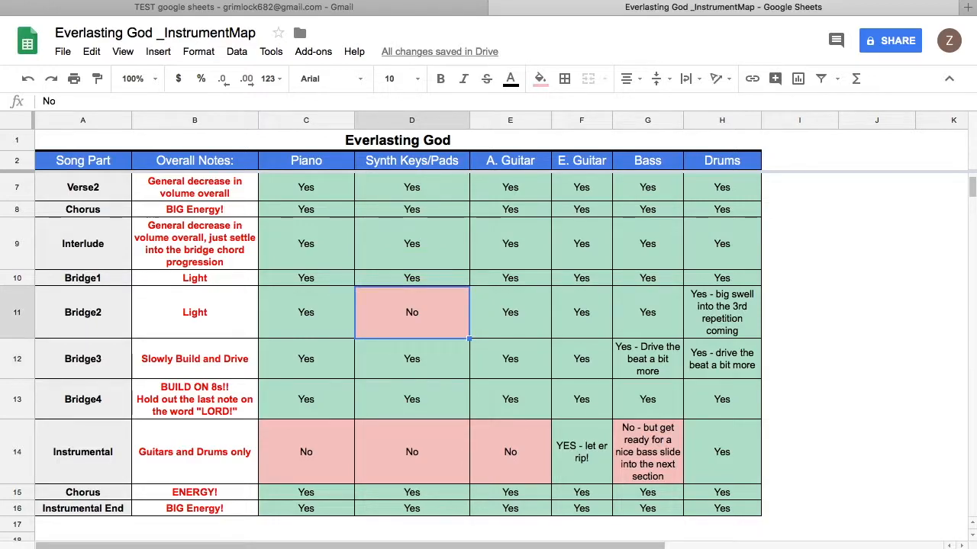
{"action": "type", "text": "Yes"}
{"action": "key", "text": "Return"}
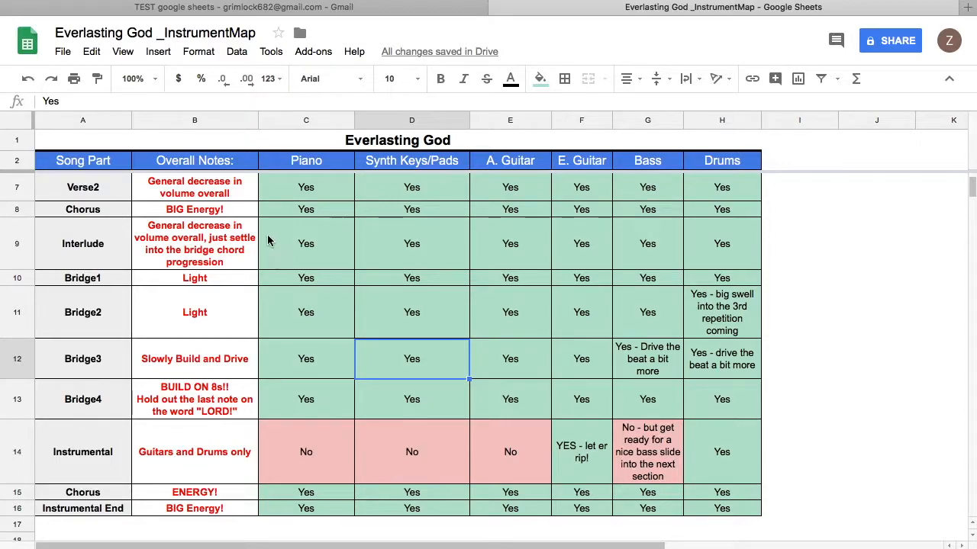
Step: Open the print settings for the Everlasting God instrument map
{"action": "left_click", "coordinate": [63, 53]}
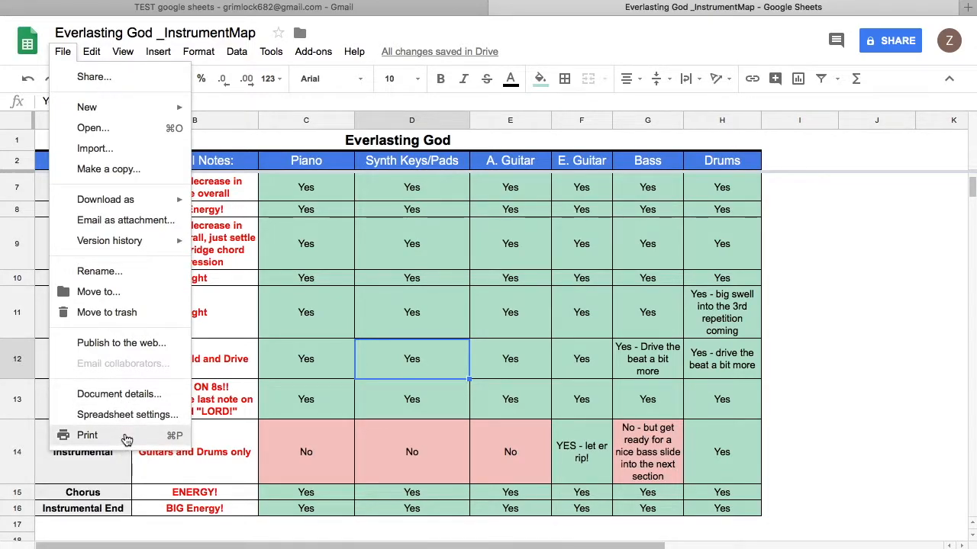
{"action": "left_click", "coordinate": [209, 143]}
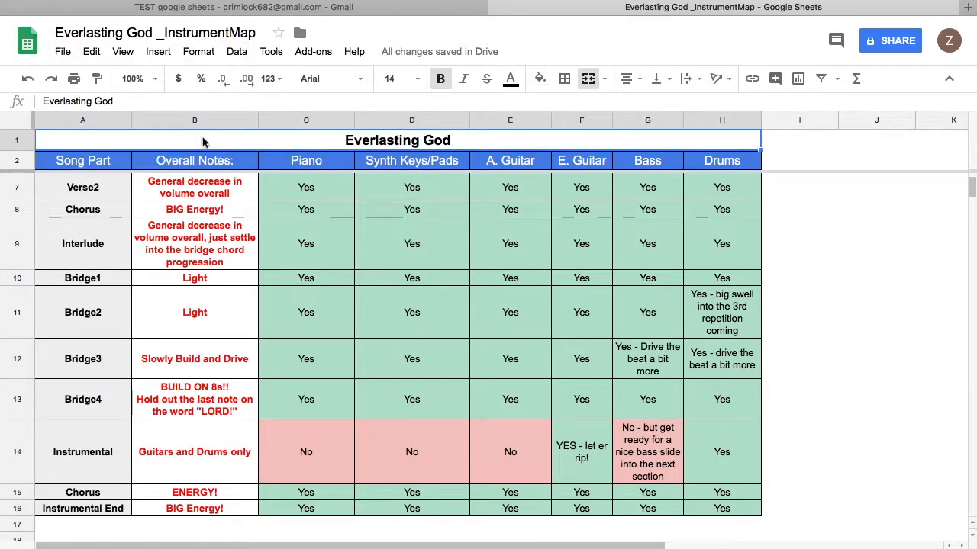
{"action": "left_click", "coordinate": [75, 79]}
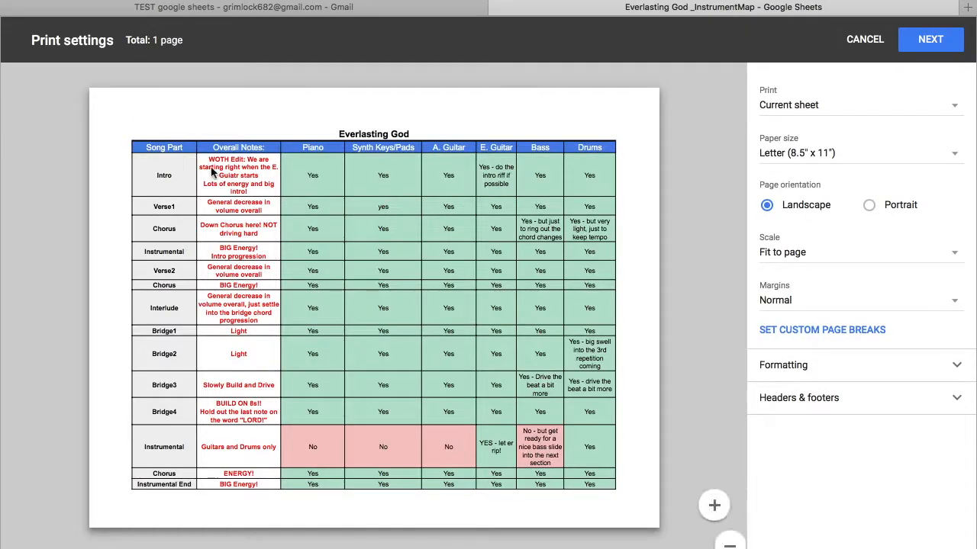
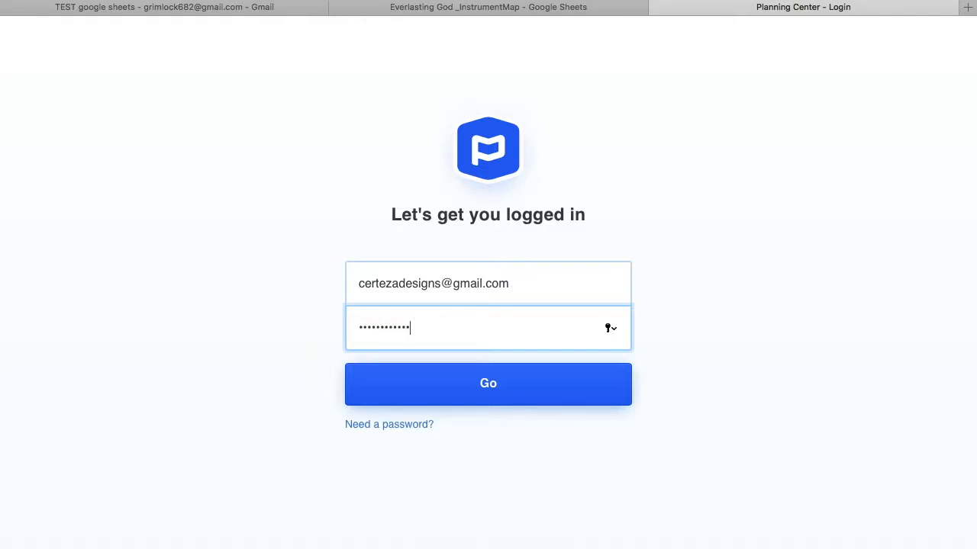
Step: Log in to Planning Center and search the song library for "everlasting god"
{"action": "left_click", "coordinate": [464, 388]}
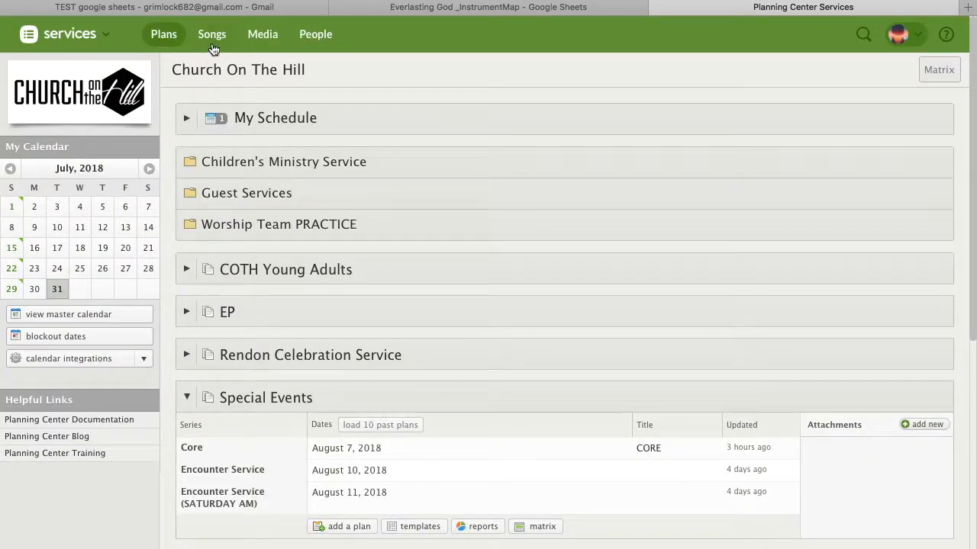
{"action": "left_click", "coordinate": [214, 40]}
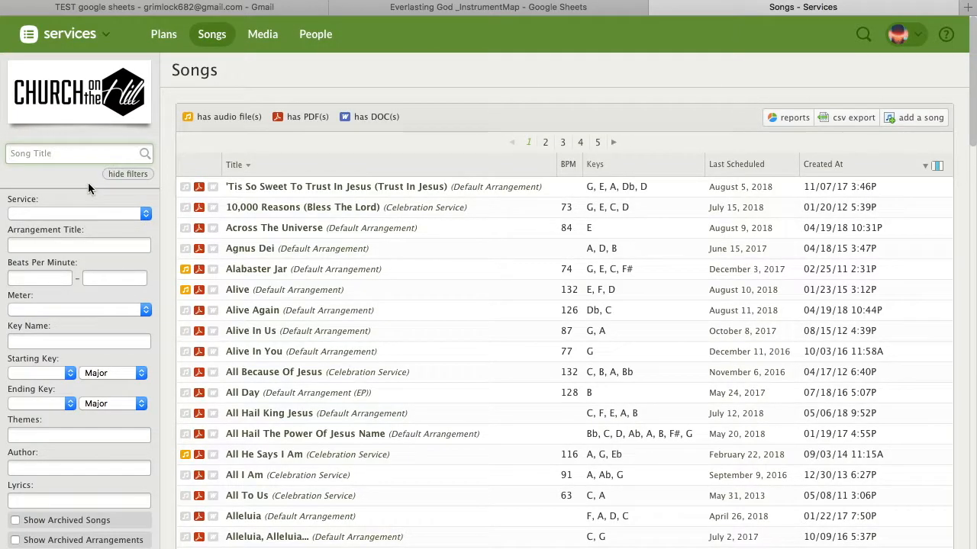
{"action": "left_click", "coordinate": [88, 153]}
{"action": "type", "text": "everlast"}
{"action": "key", "text": "Return"}
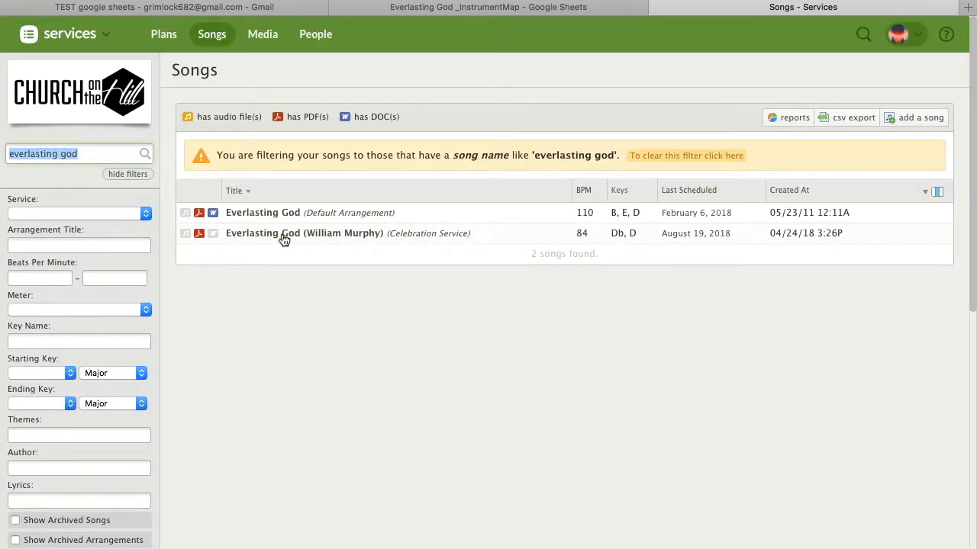
Step: Open the Celebration Service arrangement of the song Everlasting God (William Murphy)
{"action": "left_click", "coordinate": [283, 234]}
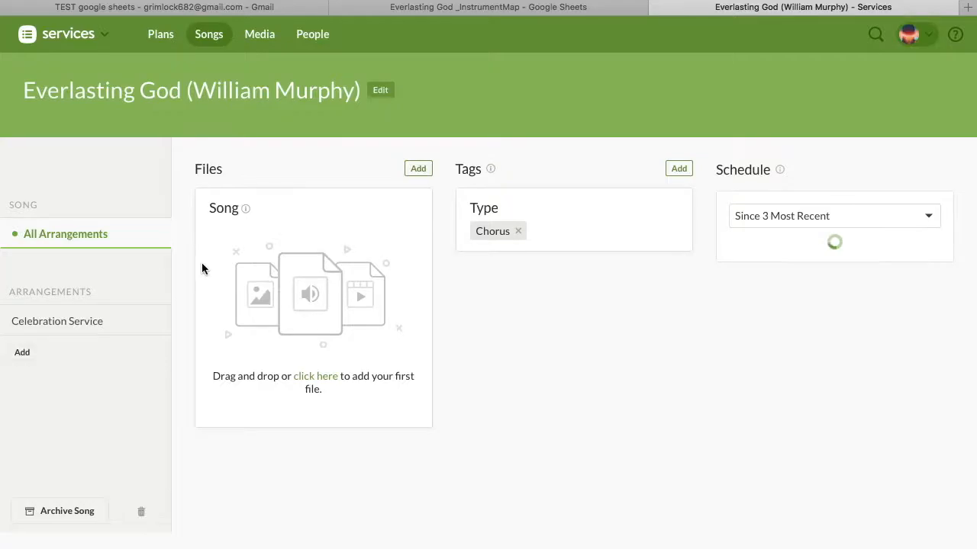
{"action": "left_click", "coordinate": [77, 332]}
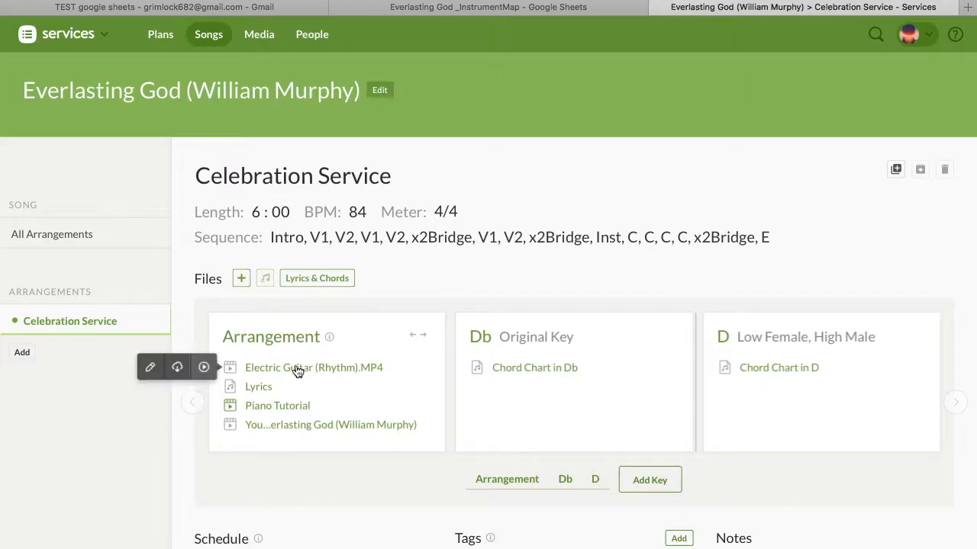
Step: Examine the arrangement's file upload options and the Desktop file browser, and close them without adding a file
{"action": "left_click", "coordinate": [241, 280]}
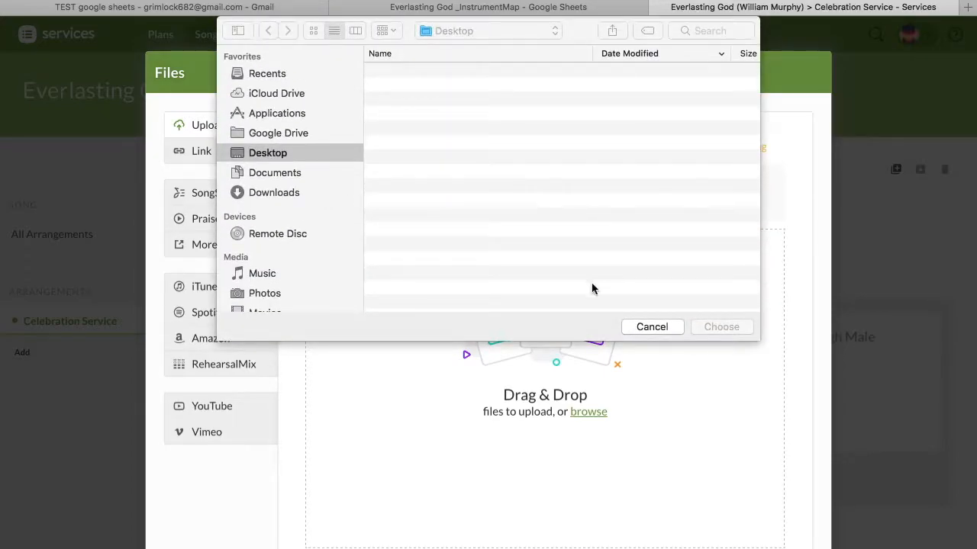
{"action": "left_click", "coordinate": [651, 326]}
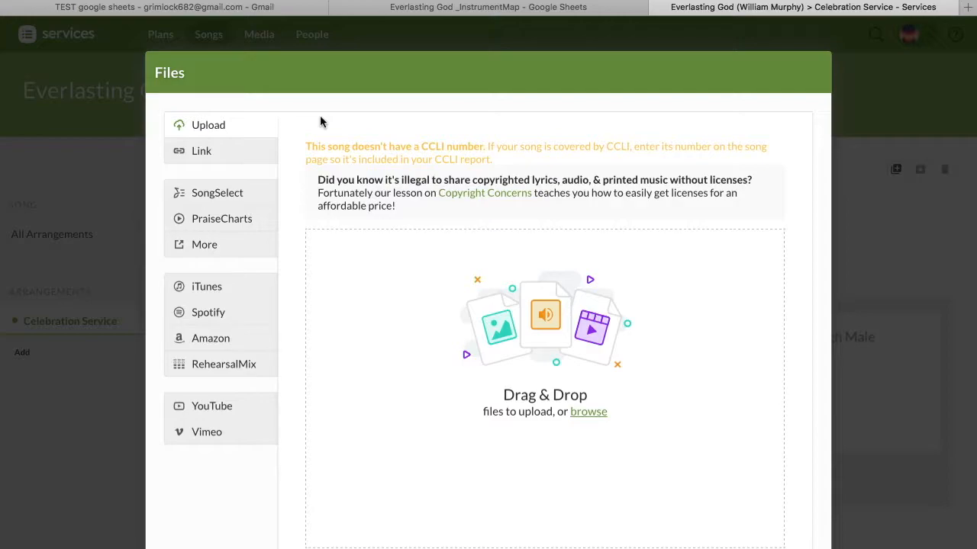
{"action": "left_click", "coordinate": [448, 11]}
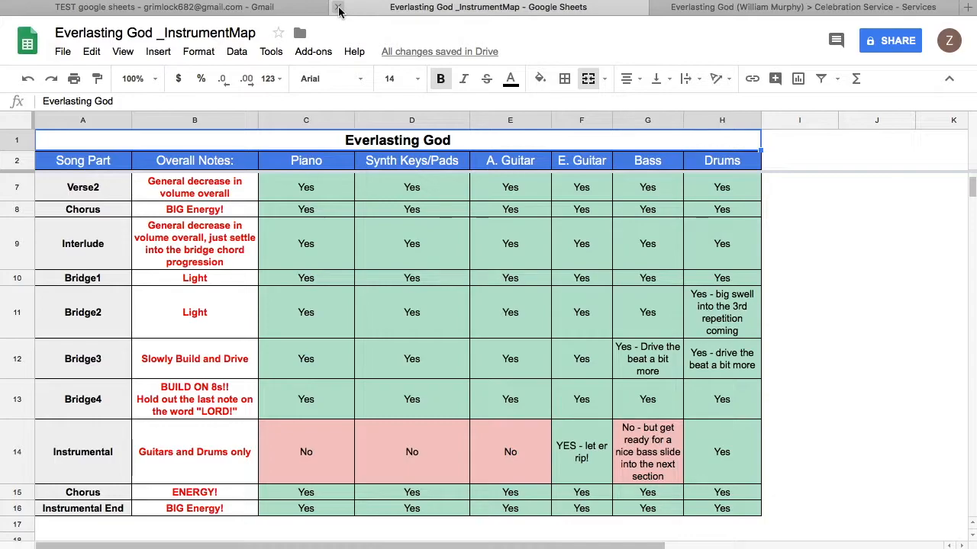
{"action": "left_click", "coordinate": [745, 13]}
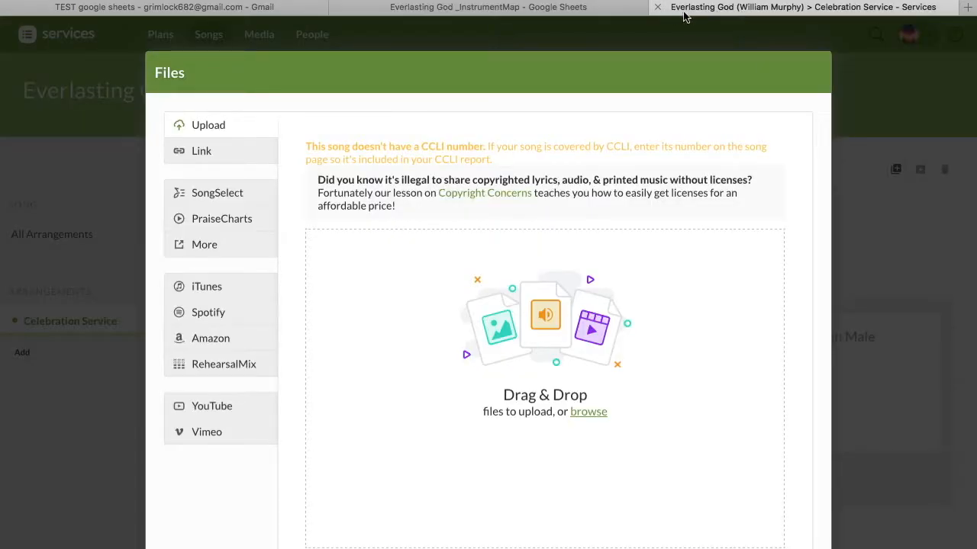
{"action": "scroll", "coordinate": [652, 405], "scroll_direction": "down", "scroll_amount": 3}
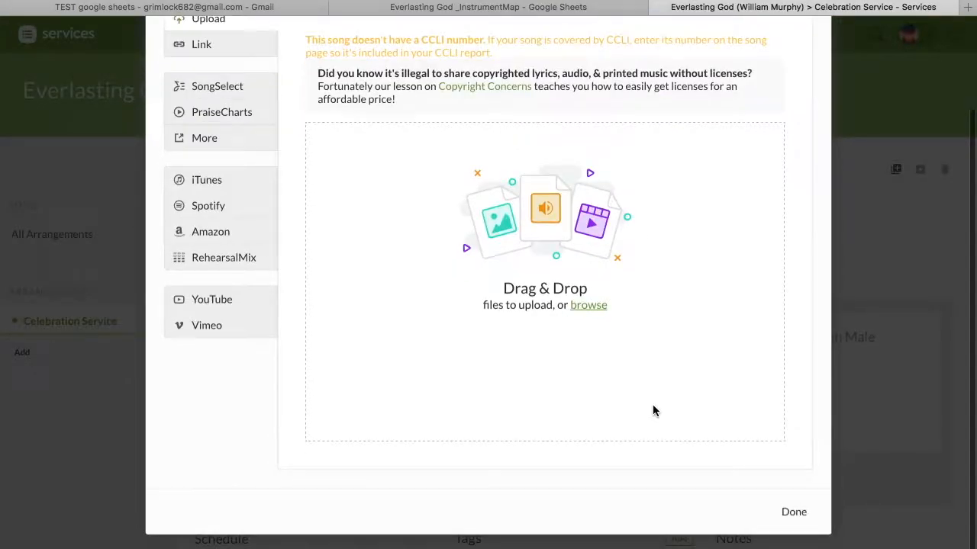
{"action": "left_click", "coordinate": [795, 523]}
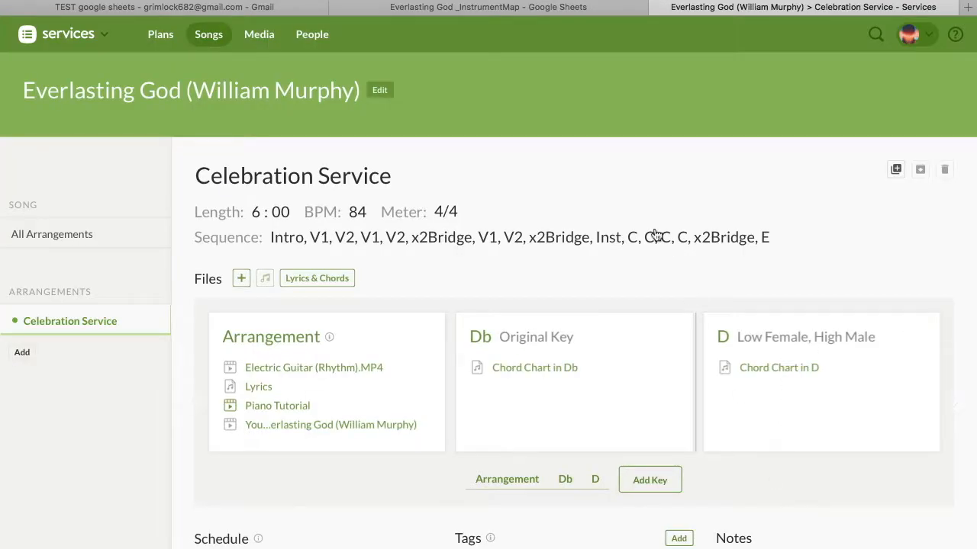
Step: Log out of Planning Center and close its browser tab
{"action": "left_click", "coordinate": [910, 34]}
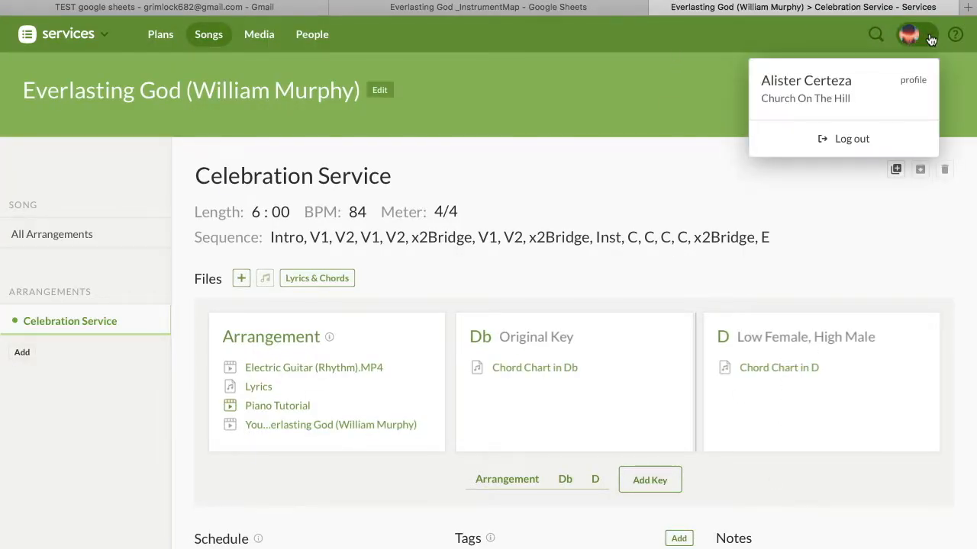
{"action": "left_click", "coordinate": [876, 141]}
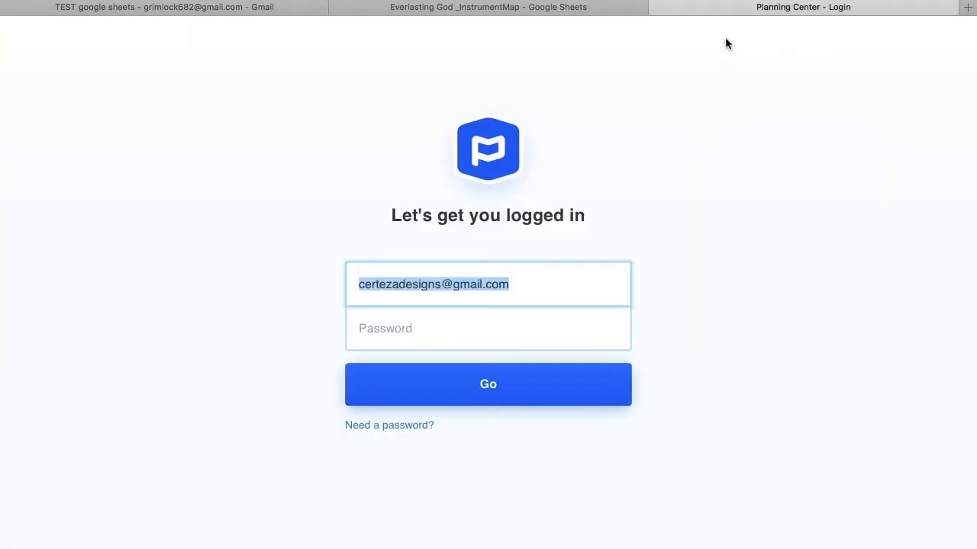
{"action": "left_click", "coordinate": [658, 8]}
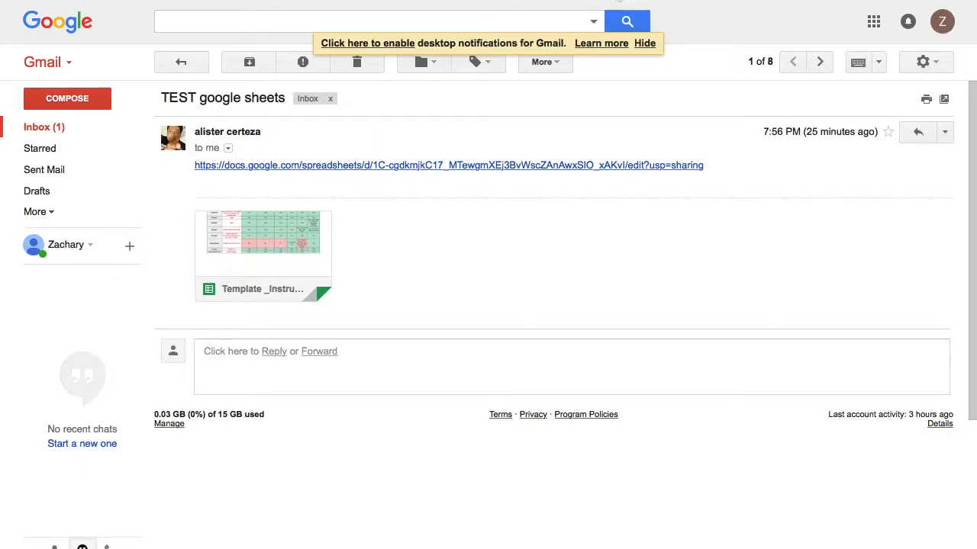
Step: Open the Google Sheets home page at sheets.google.com
{"action": "left_click", "coordinate": [619, 0]}
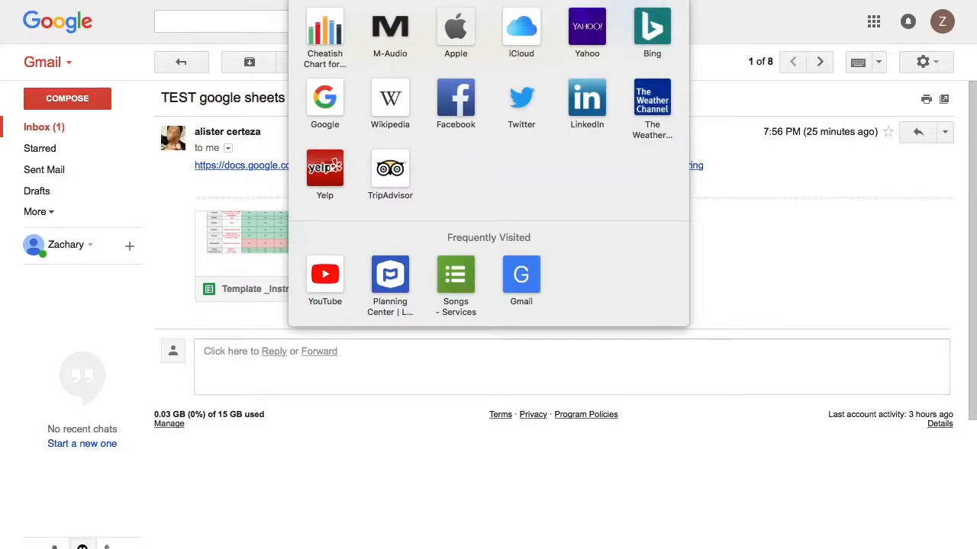
{"action": "type", "text": "sheets"}
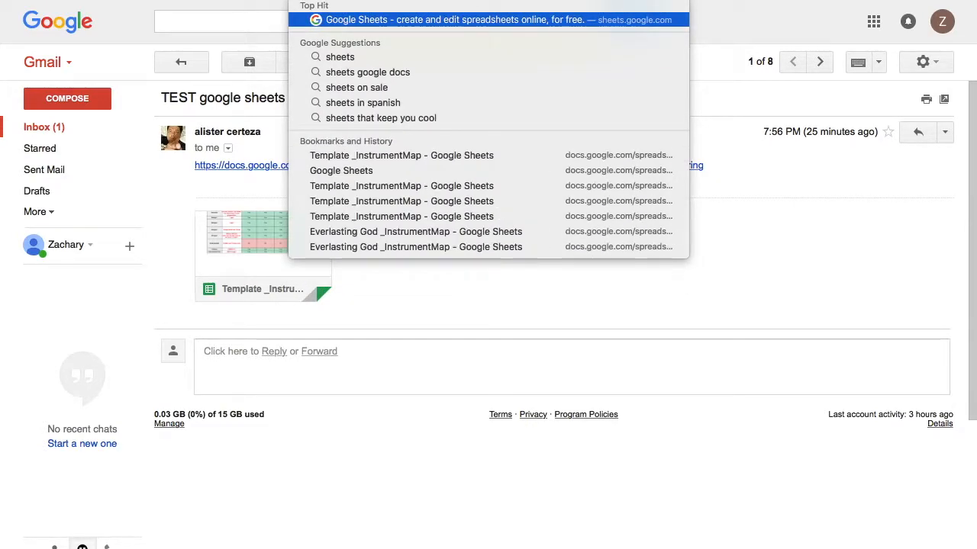
{"action": "type", "text": "."}
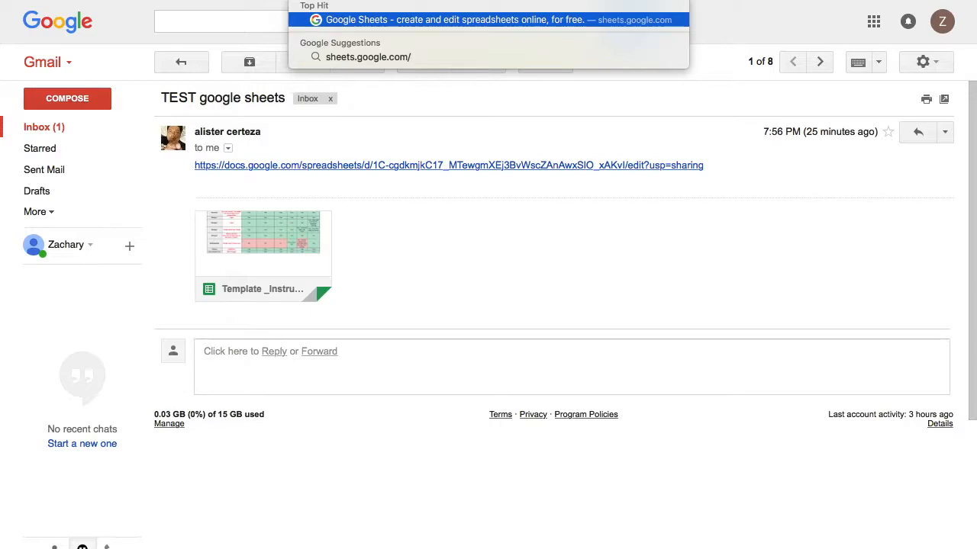
{"action": "key", "text": "Return"}
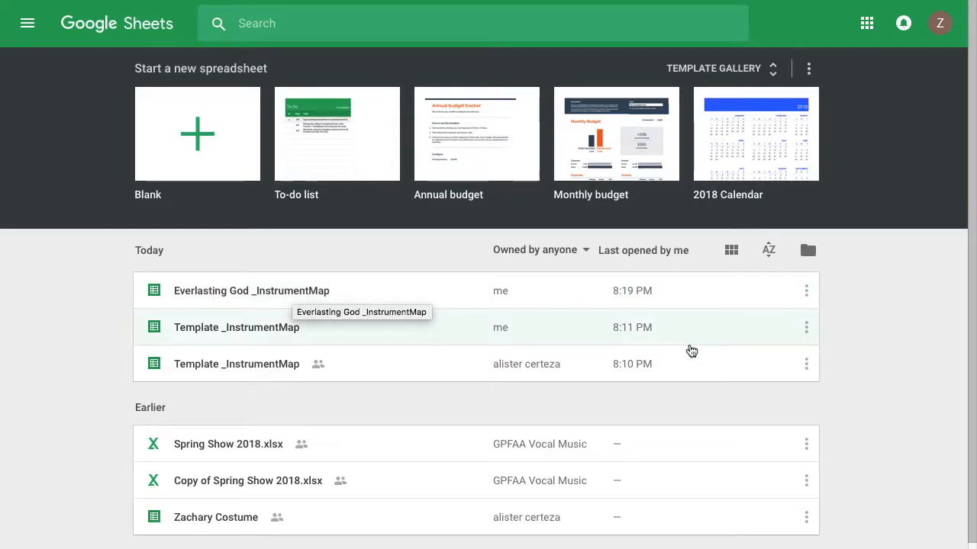
Step: Remove the shared Template _InstrumentMap from the file list and open the self-owned Template _InstrumentMap copy
{"action": "left_click", "coordinate": [806, 365]}
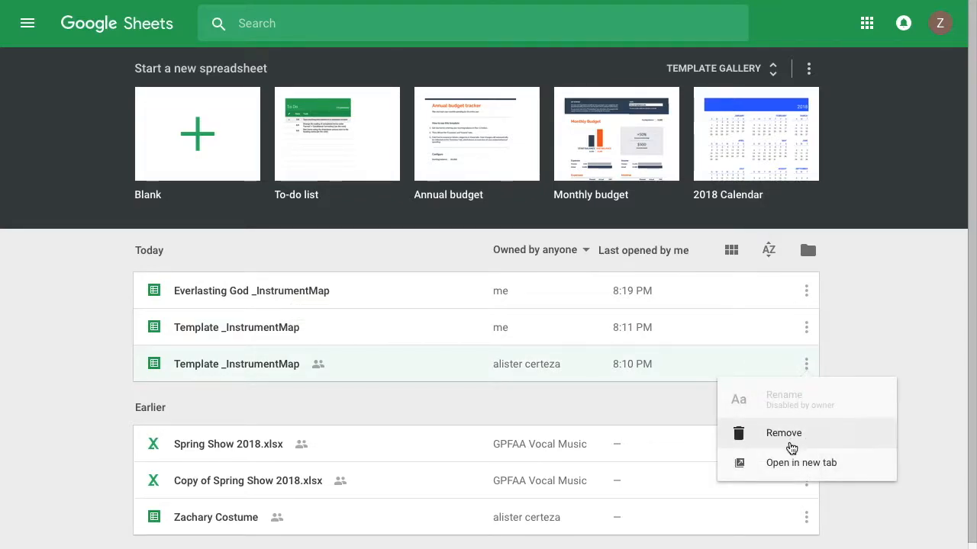
{"action": "left_click", "coordinate": [792, 435]}
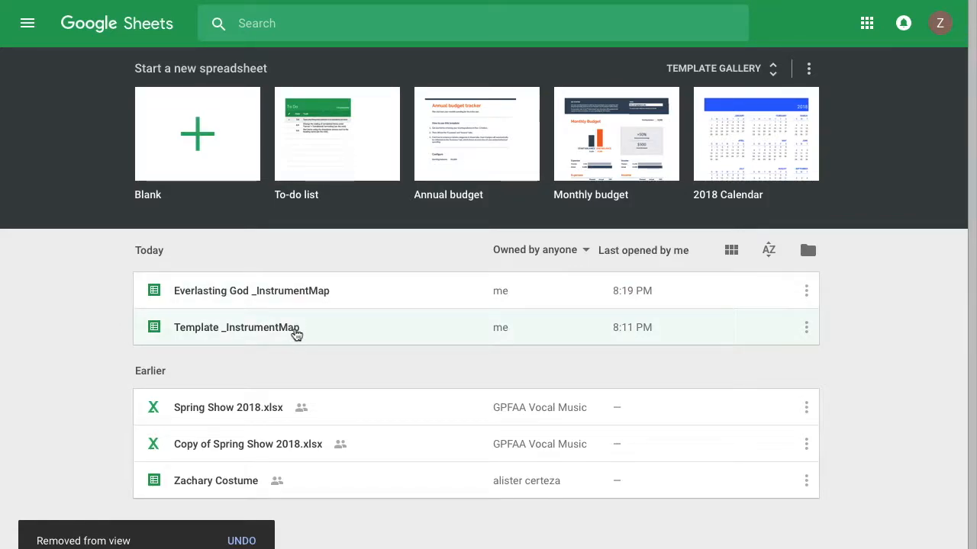
{"action": "left_click", "coordinate": [296, 335]}
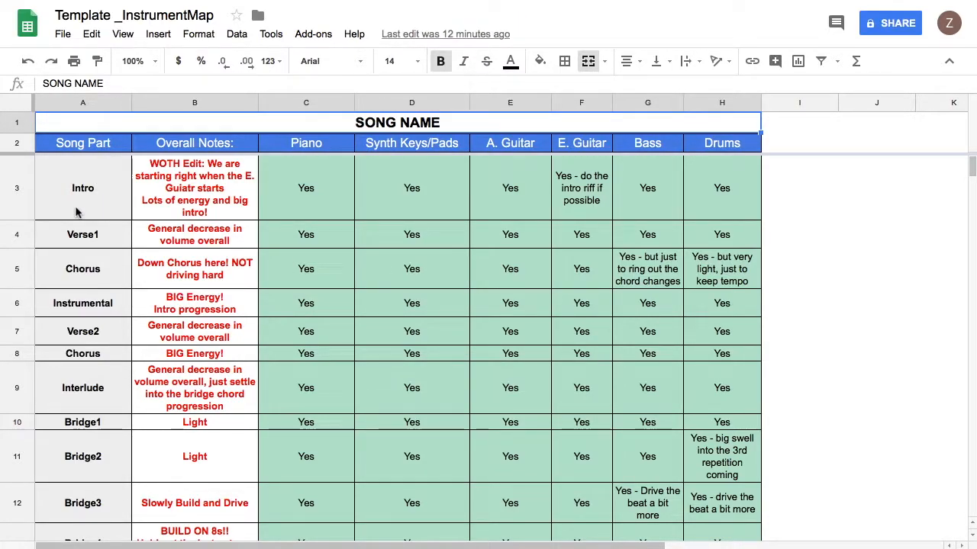
Step: Insert one row below the Intro row of the template
{"action": "left_click", "coordinate": [23, 206]}
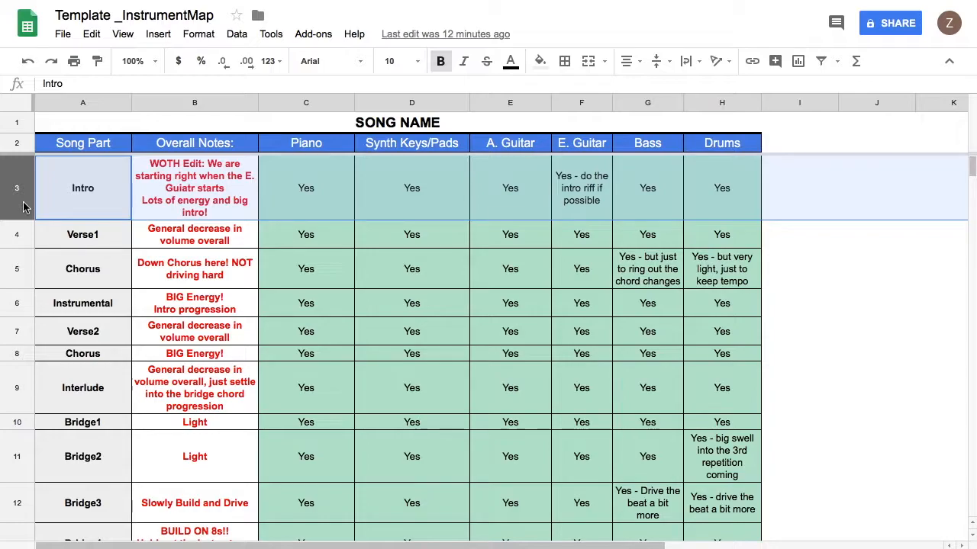
{"action": "right_click", "coordinate": [23, 206]}
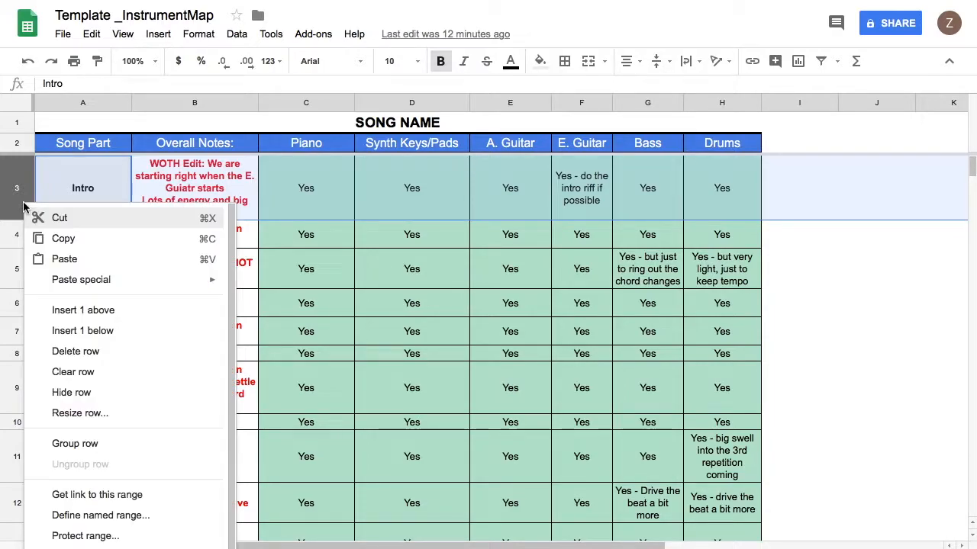
{"action": "left_click", "coordinate": [104, 334]}
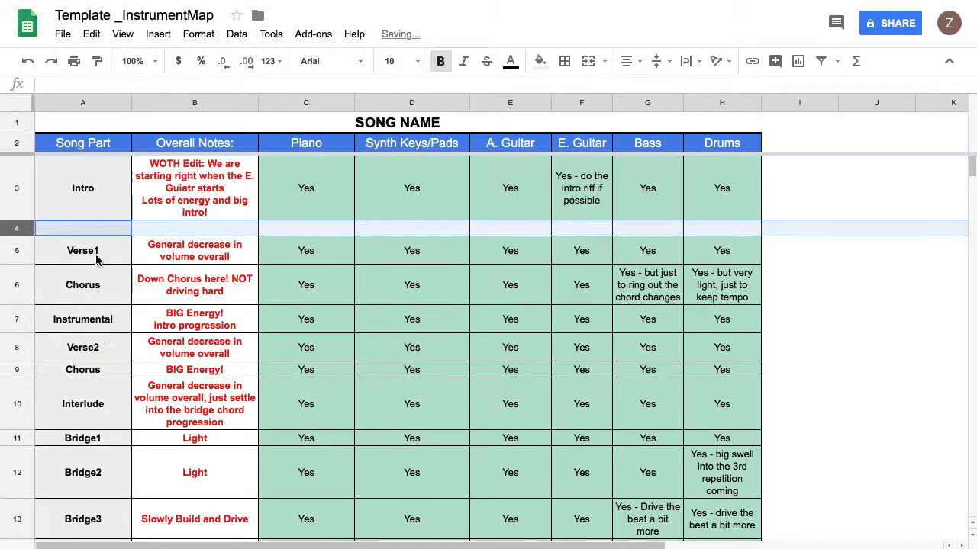
Step: In the empty row below Intro, enter "yes" for Piano and "no" for Synth Keys/Pads
{"action": "left_click", "coordinate": [292, 233]}
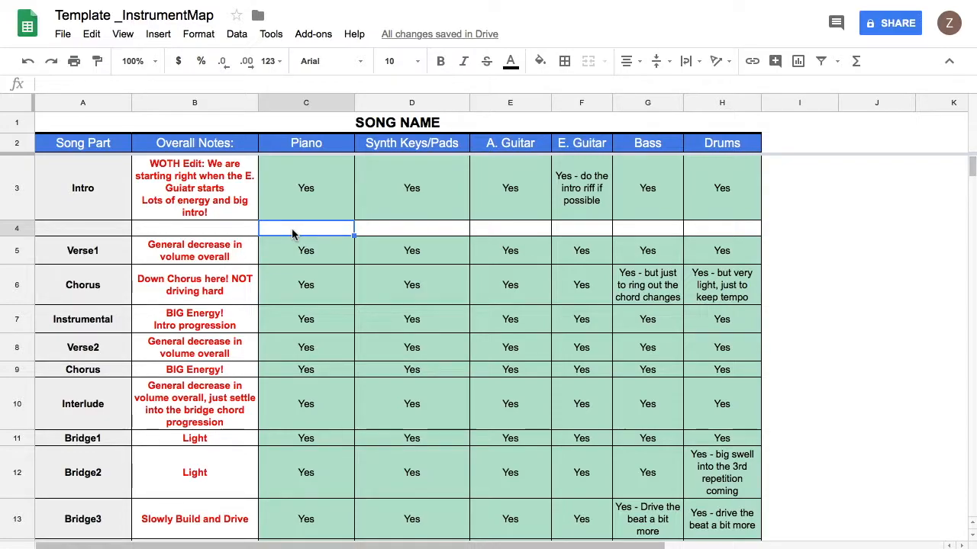
{"action": "type", "text": "yes"}
{"action": "key", "text": "Tab"}
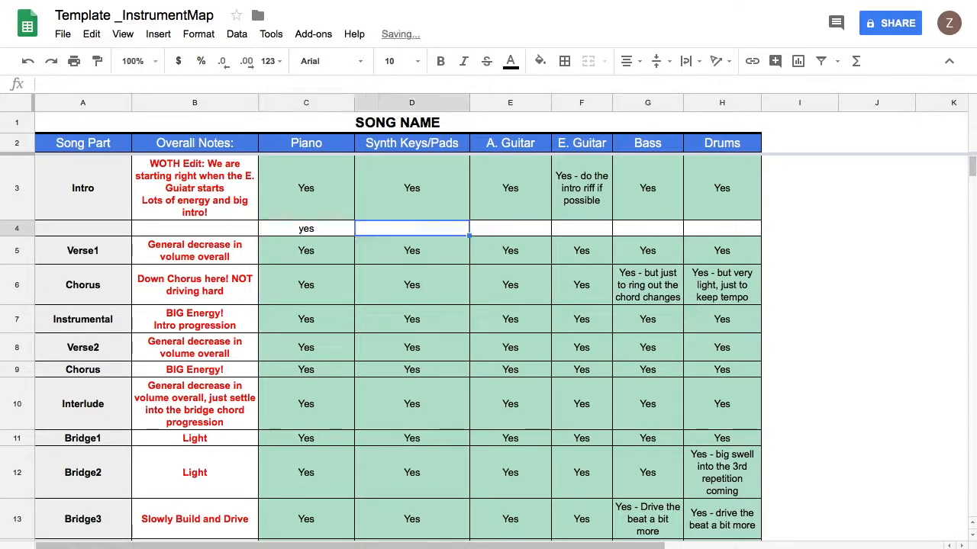
{"action": "type", "text": "no"}
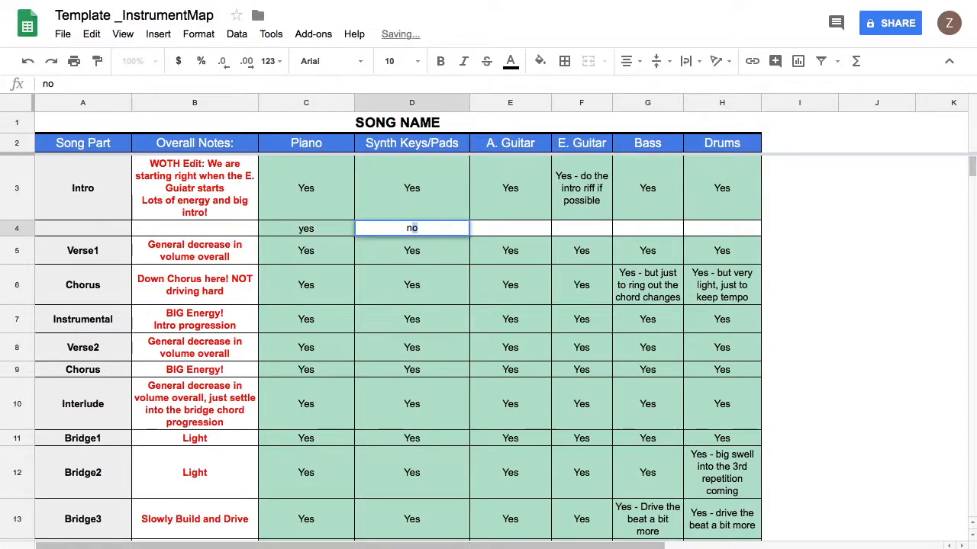
{"action": "key", "text": "Tab"}
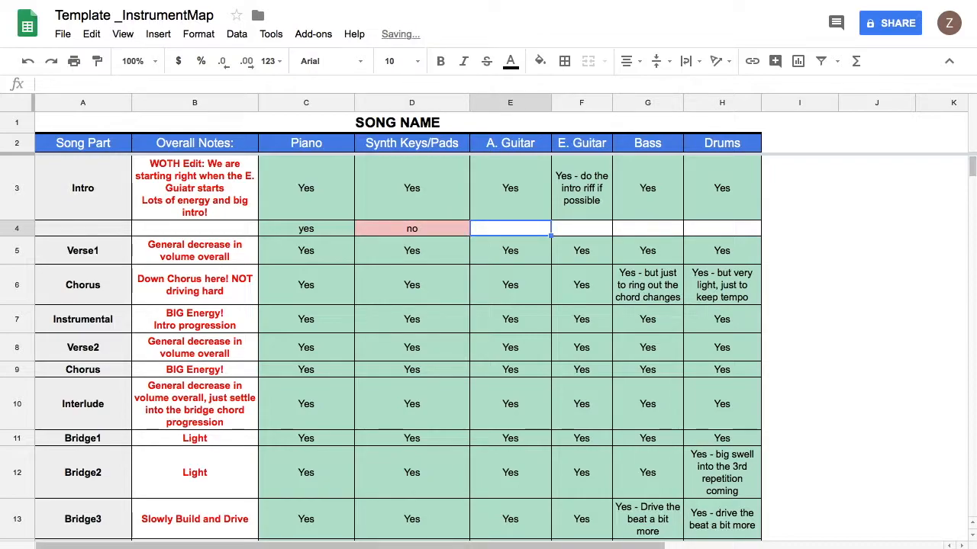
Step: Enter "intro2" as the song part of the unnamed row between Intro and Verse1
{"action": "left_click", "coordinate": [116, 229]}
{"action": "type", "text": "intro"}
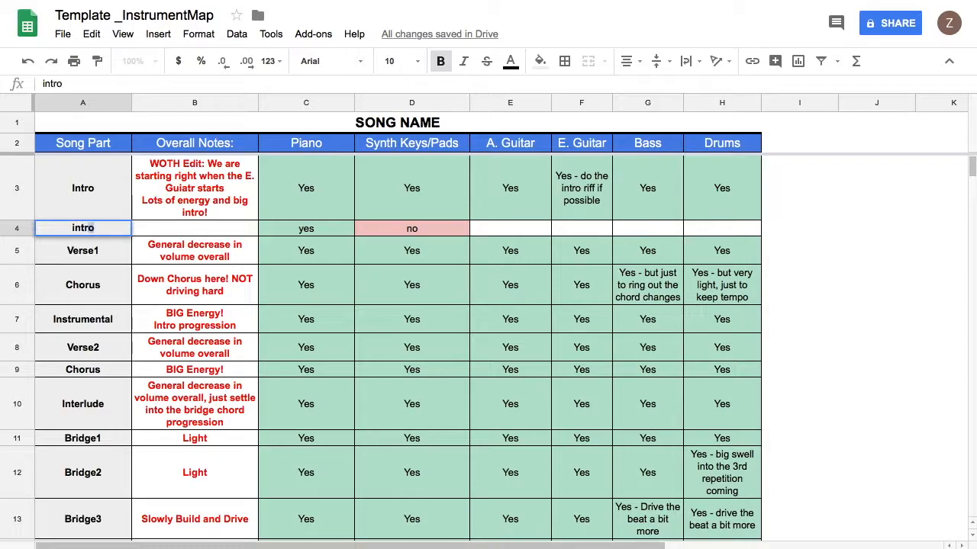
{"action": "type", "text": "2"}
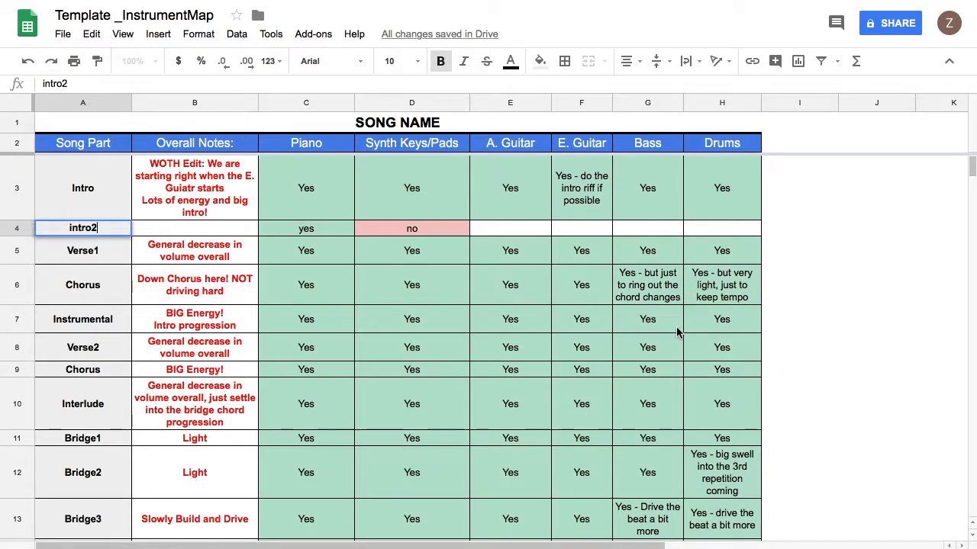
{"action": "left_click", "coordinate": [860, 330]}
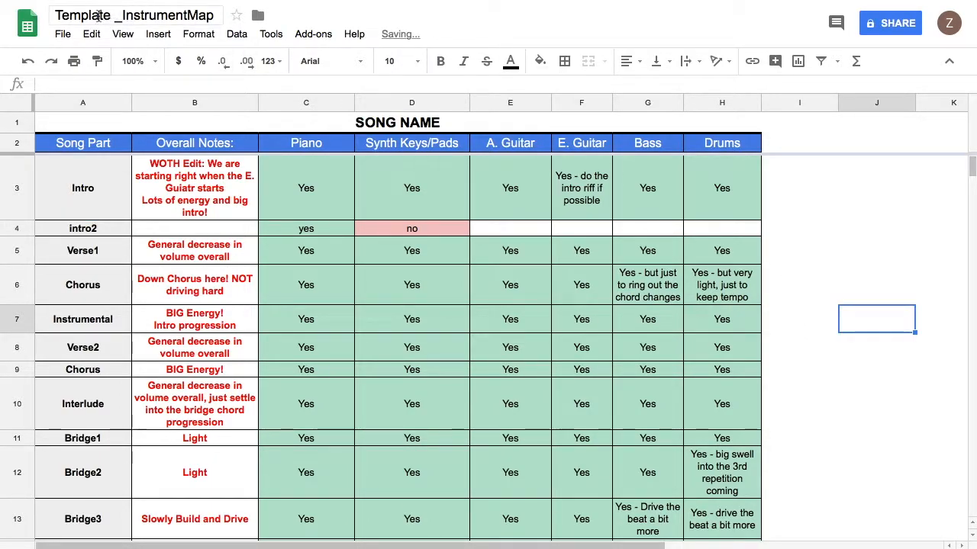
Step: Delete the intro2 row from the template
{"action": "left_click", "coordinate": [17, 229]}
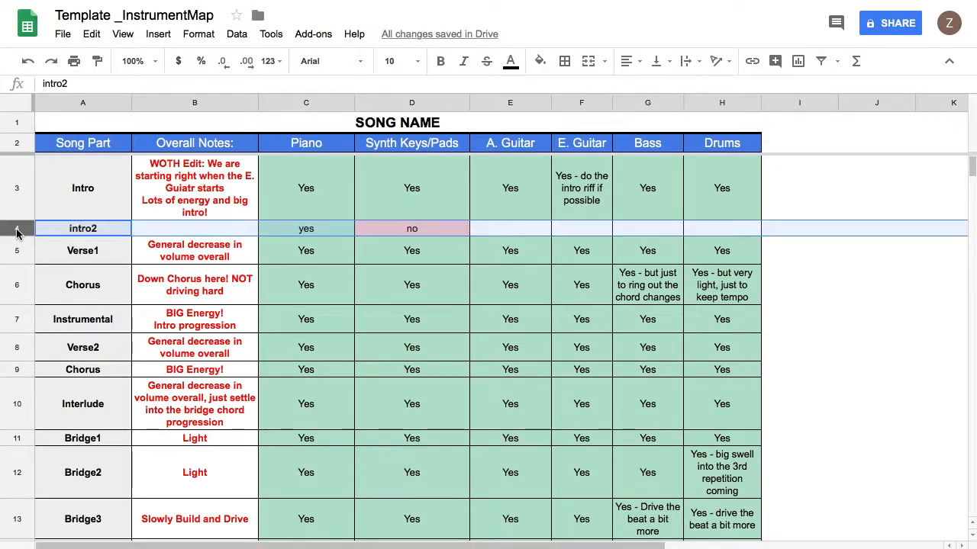
{"action": "right_click", "coordinate": [17, 231]}
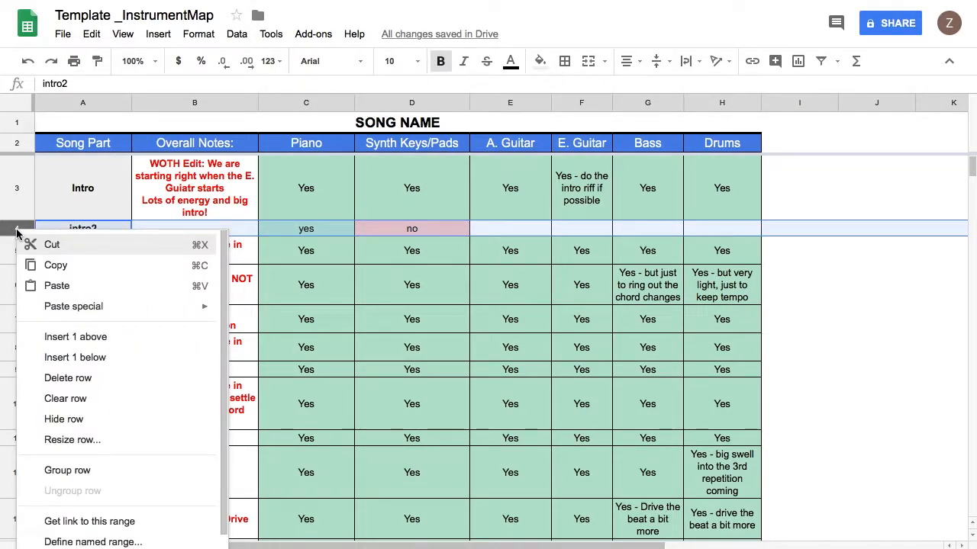
{"action": "left_click", "coordinate": [68, 377]}
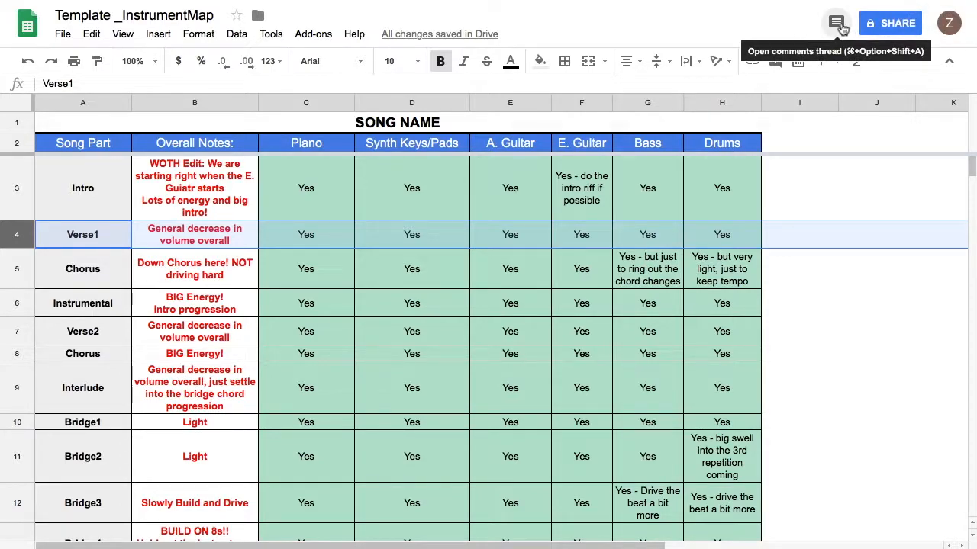
Step: Open a new browser tab and close the tab with the Template _InstrumentMap spreadsheet
{"action": "left_click", "coordinate": [971, 4]}
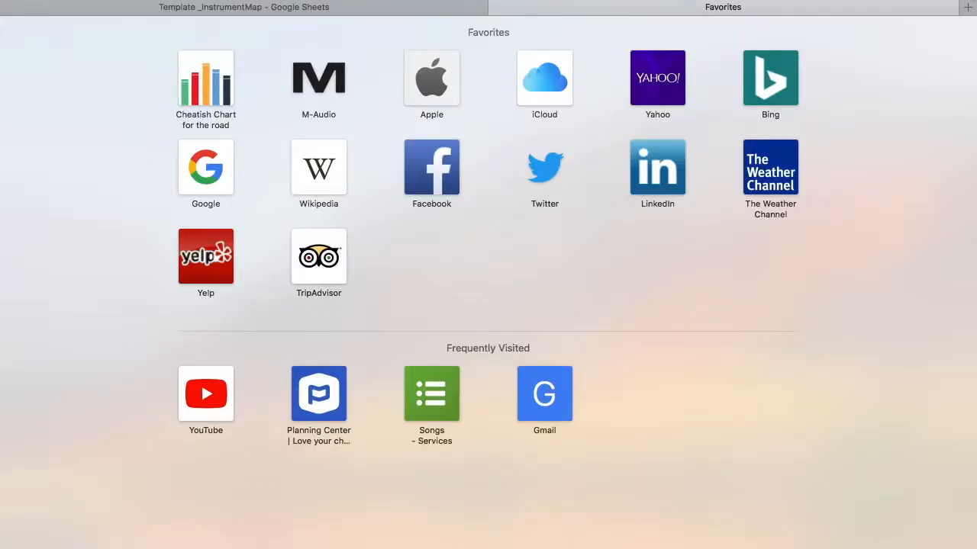
{"action": "left_click", "coordinate": [422, 9]}
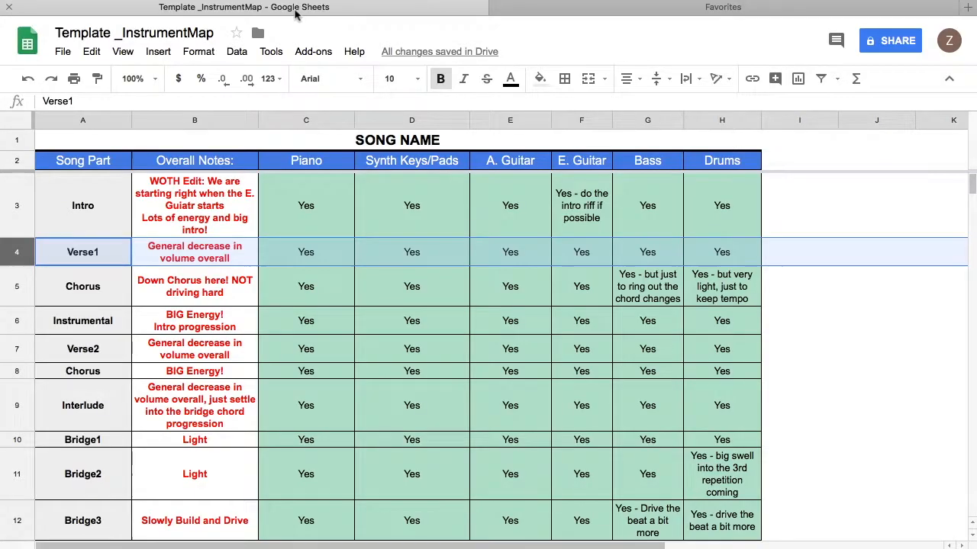
{"action": "left_click", "coordinate": [10, 7]}
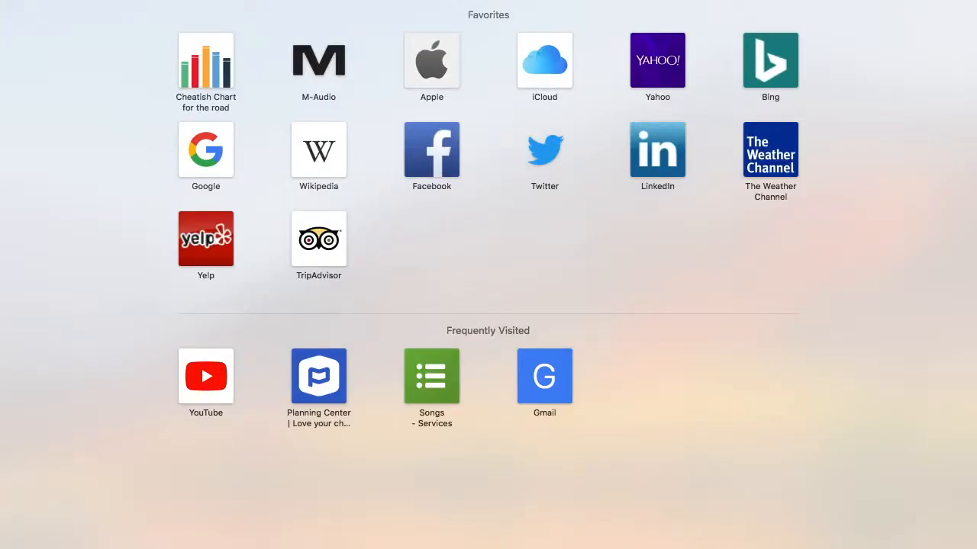
Step: Go to the Google Sheets home page at sheets.google.com and open the account switcher
{"action": "type", "text": "sh"}
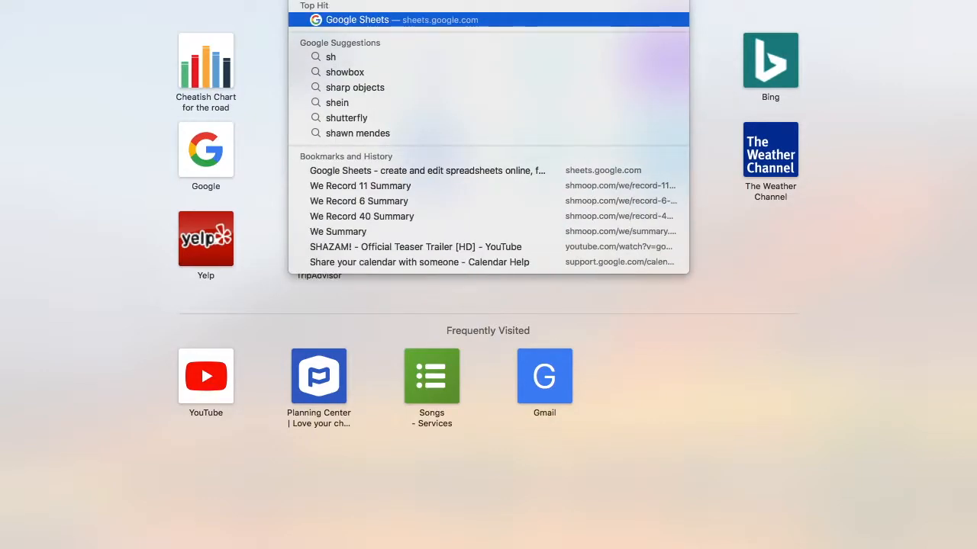
{"action": "type", "text": "eet"}
{"action": "key", "text": "Right"}
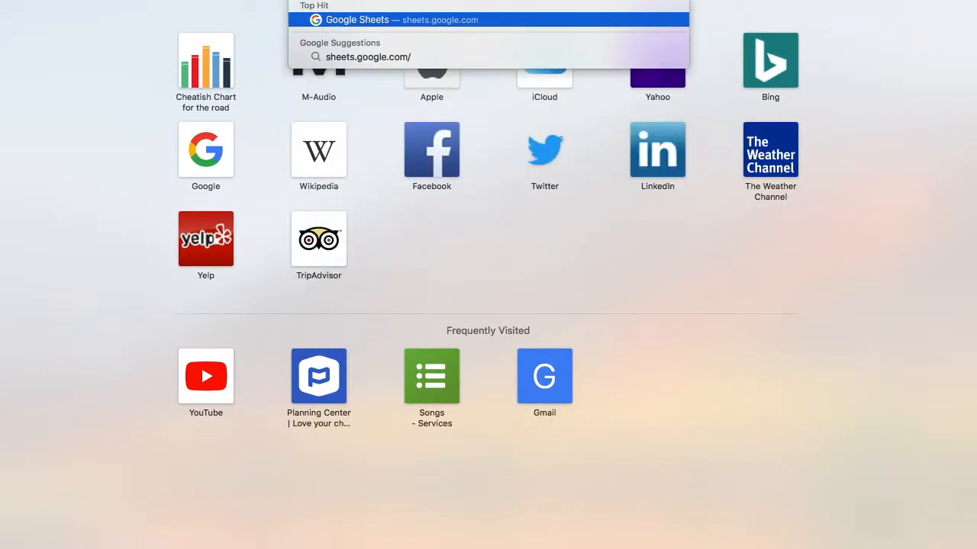
{"action": "key", "text": "Return"}
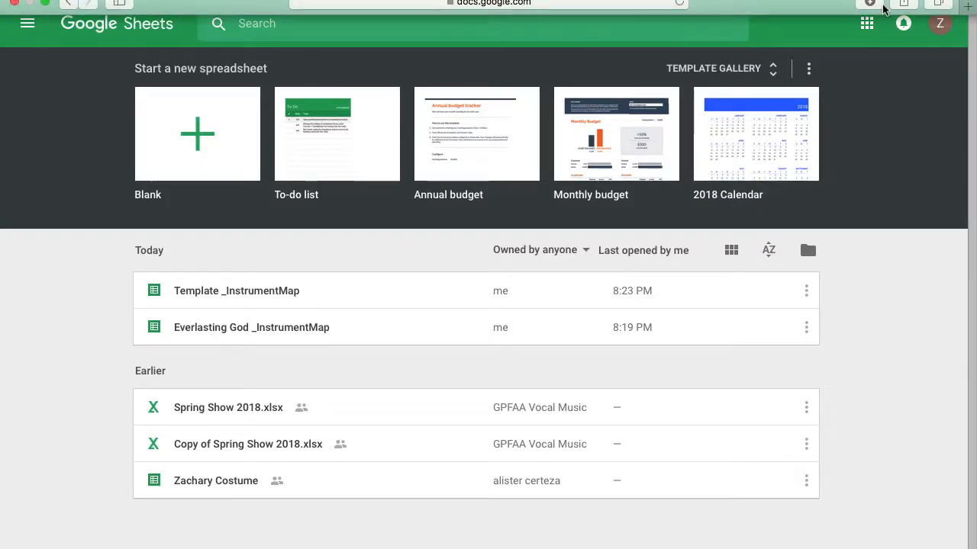
{"action": "left_click", "coordinate": [943, 32]}
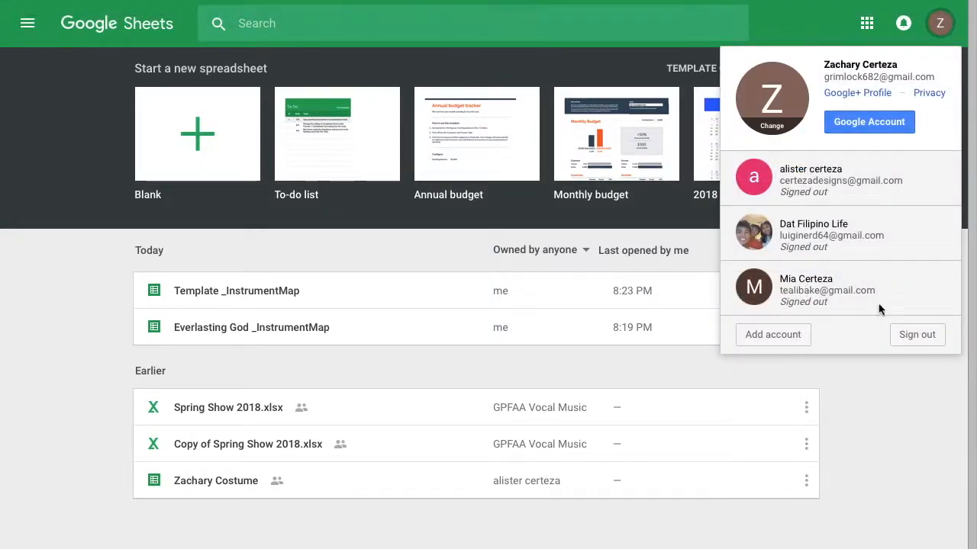